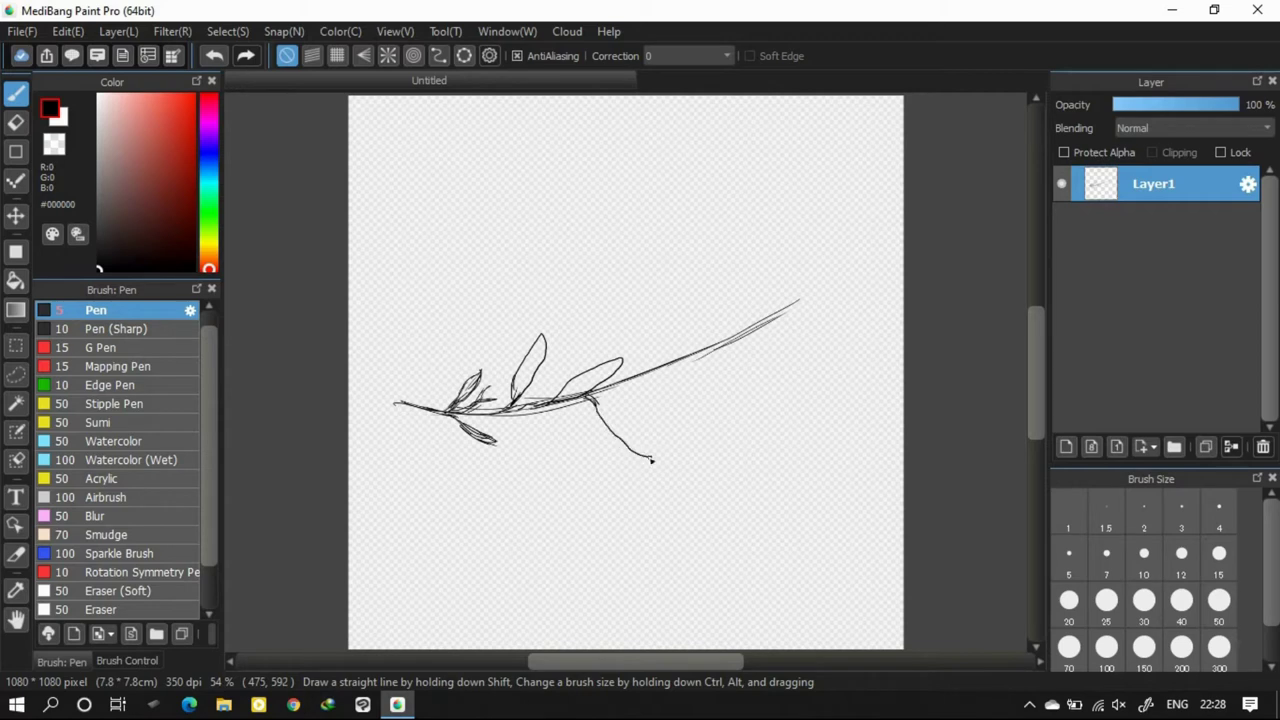
# Undo the last leaf stroke, redraw that leaf below the stem, erase overlapping stem lines, and continue sketching leaves along the branch
pyautogui.hotkey('ctrl', 'z')
pyautogui.moveTo(593, 401)
pyautogui.mouseDown()
pyautogui.moveTo(620, 446)
pyautogui.moveTo(644, 450)
pyautogui.moveTo(597, 398)
pyautogui.mouseUp()
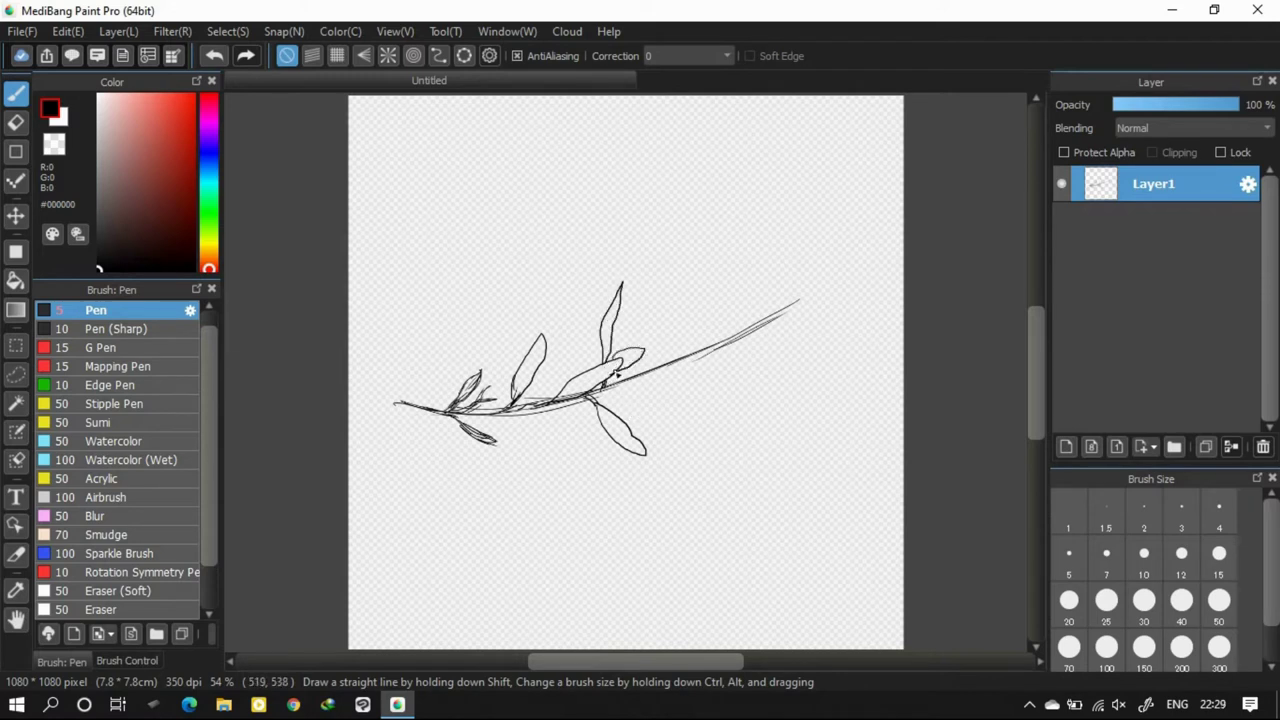
pyautogui.press('e')
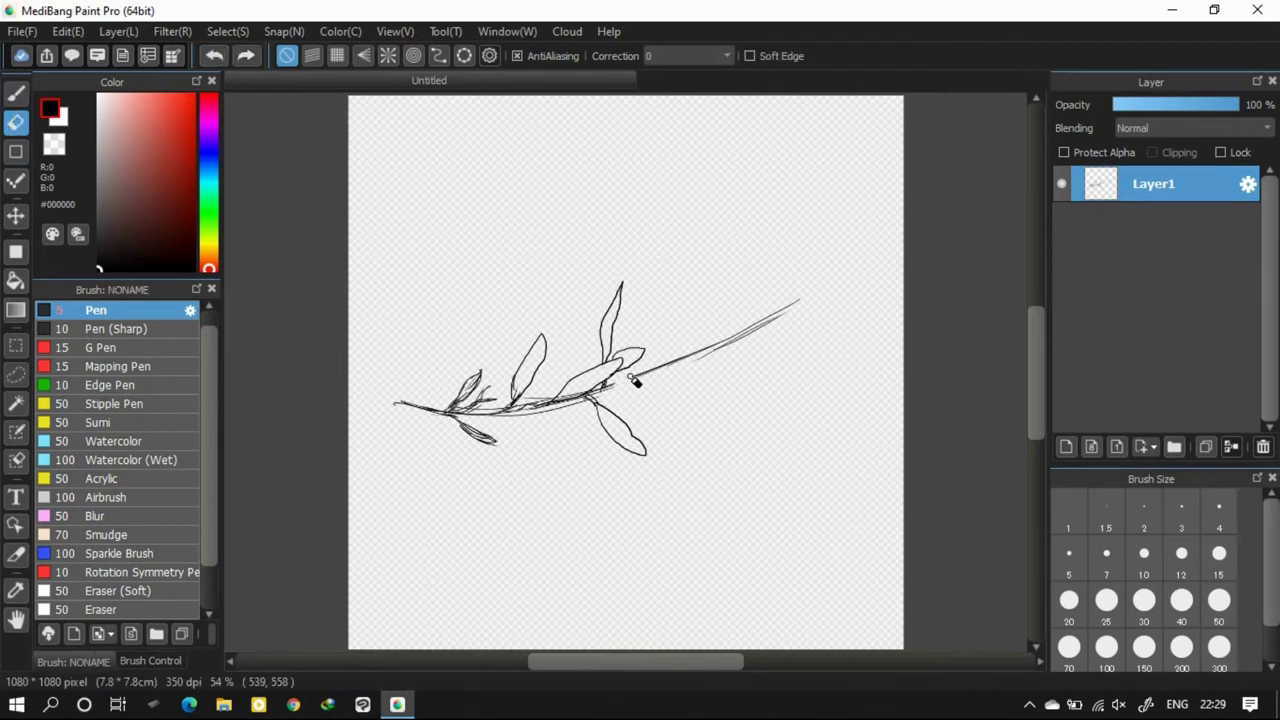
pyautogui.press('b')
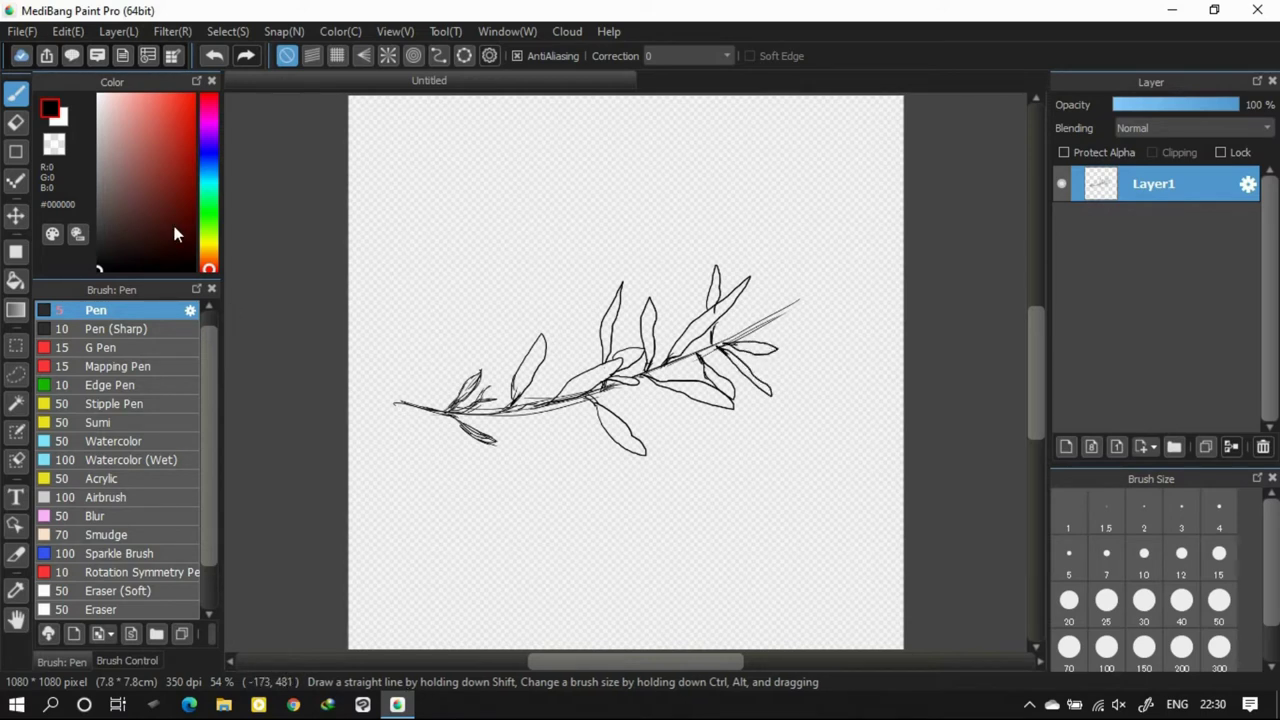
# Erase the loose stem lines at the branch's right end and sketch a cluster of small leaves at the tip
pyautogui.press('e')
pyautogui.moveTo(751, 338); pyautogui.dragTo(779, 322)
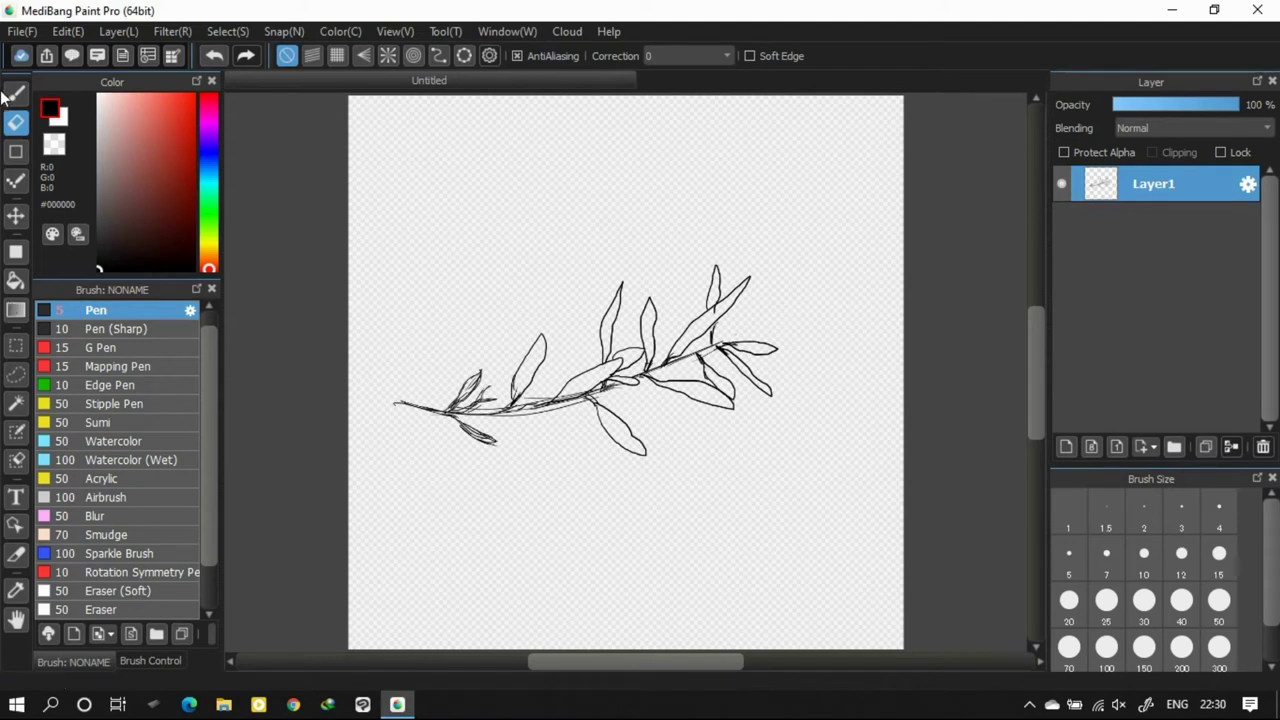
pyautogui.press('b')
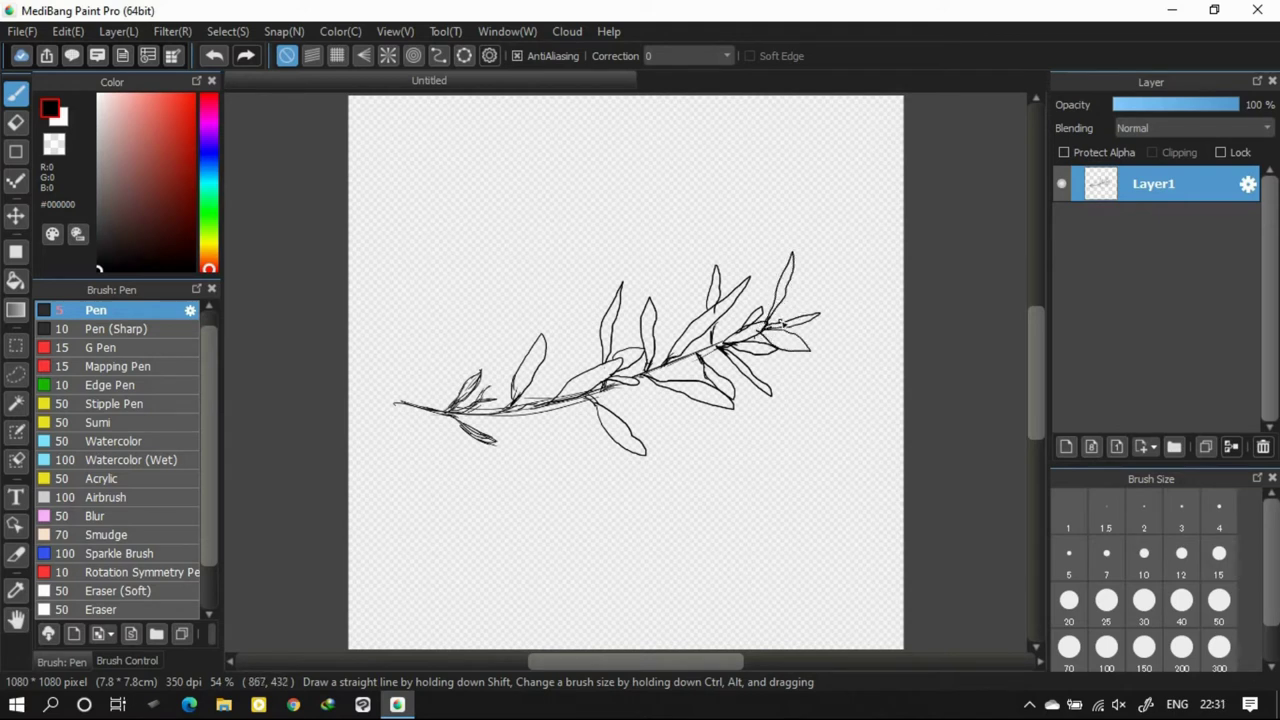
pyautogui.hotkey('ctrl', 'z')
pyautogui.click(245, 55)
pyautogui.moveTo(794, 325)
pyautogui.mouseDown()
pyautogui.moveTo(815, 330)
pyautogui.moveTo(783, 330)
pyautogui.mouseUp()
# Add a new layer above the sketch, lower the opacity of Layer1, and make Layer2 active
pyautogui.click(1066, 446)
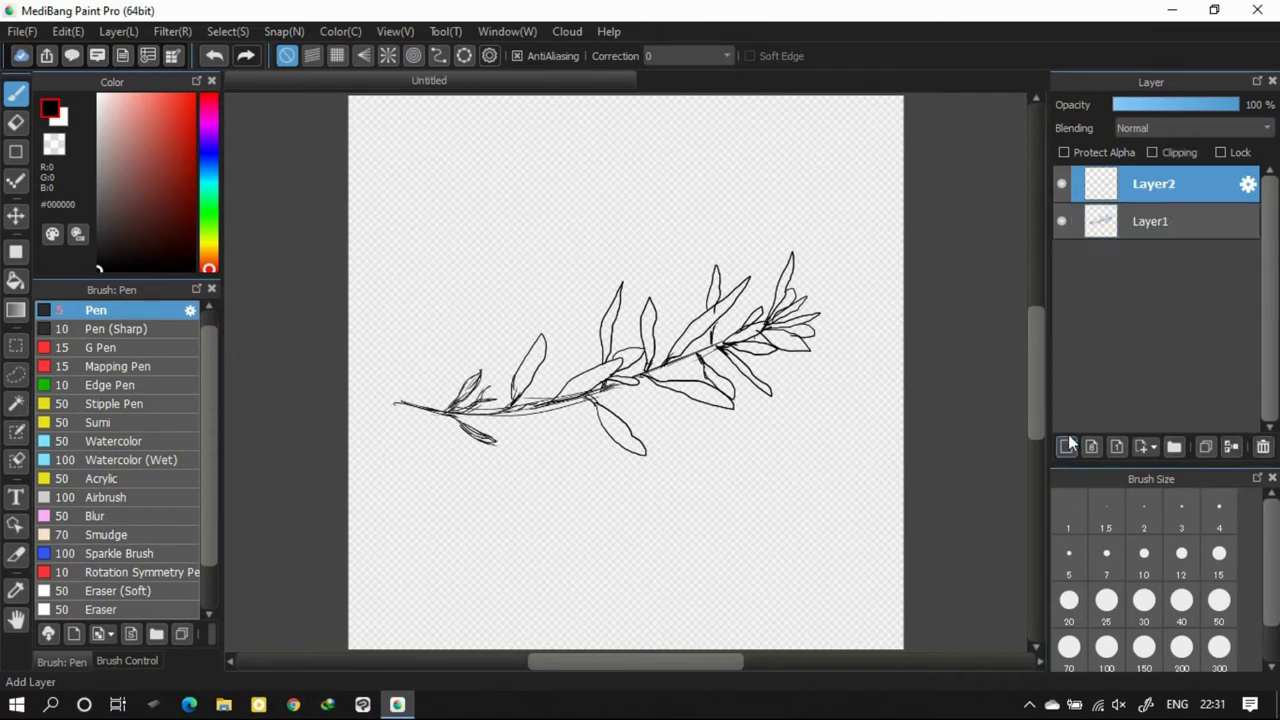
pyautogui.click(1170, 221)
pyautogui.moveTo(1226, 105); pyautogui.dragTo(1180, 105)
pyautogui.click(1150, 184)
# Fill the leaves on the right part of the branch with black on Layer2 using the Bucket tool
pyautogui.click(15, 280)
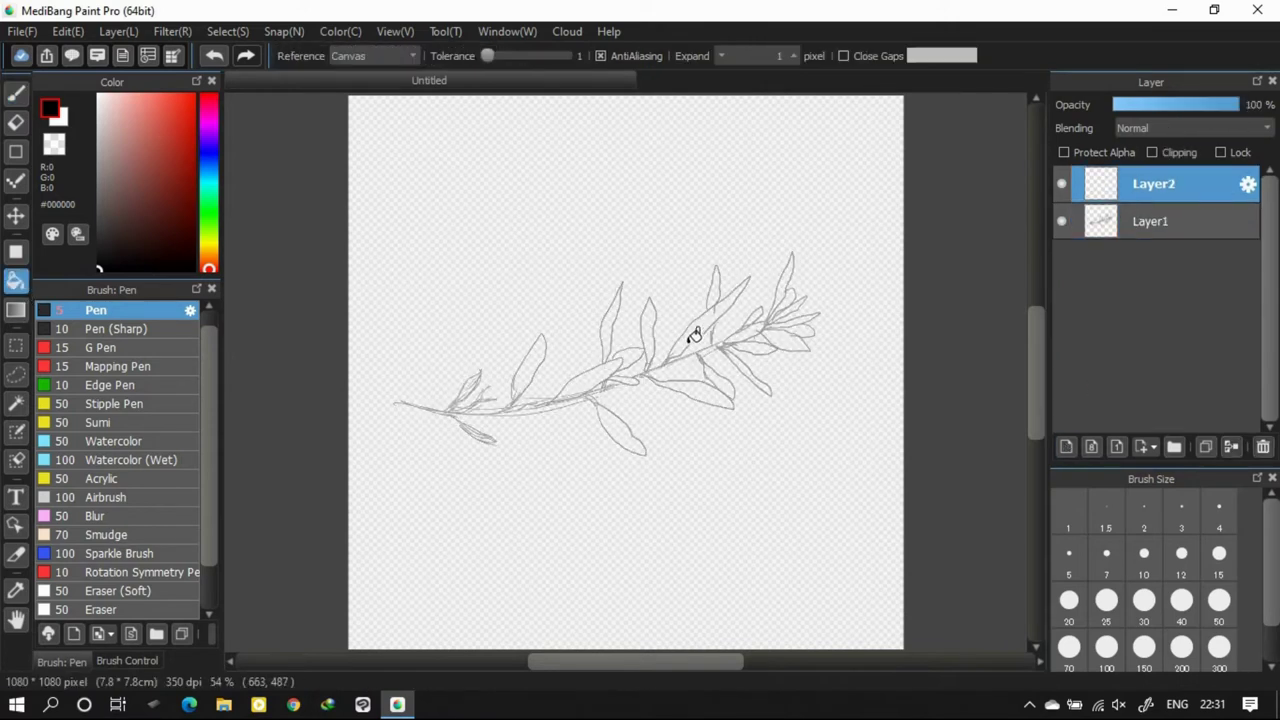
pyautogui.click(688, 350)
pyautogui.click(718, 380)
pyautogui.click(695, 393)
pyautogui.click(748, 330)
pyautogui.click(755, 347)
pyautogui.click(762, 380)
pyautogui.click(808, 337)
pyautogui.click(808, 306)
pyautogui.click(782, 272)
pyautogui.hotkey('ctrl', 'z')
pyautogui.click(789, 268)
pyautogui.scroll(5, 805, 265)
pyautogui.click(814, 264)
pyautogui.click(840, 274)
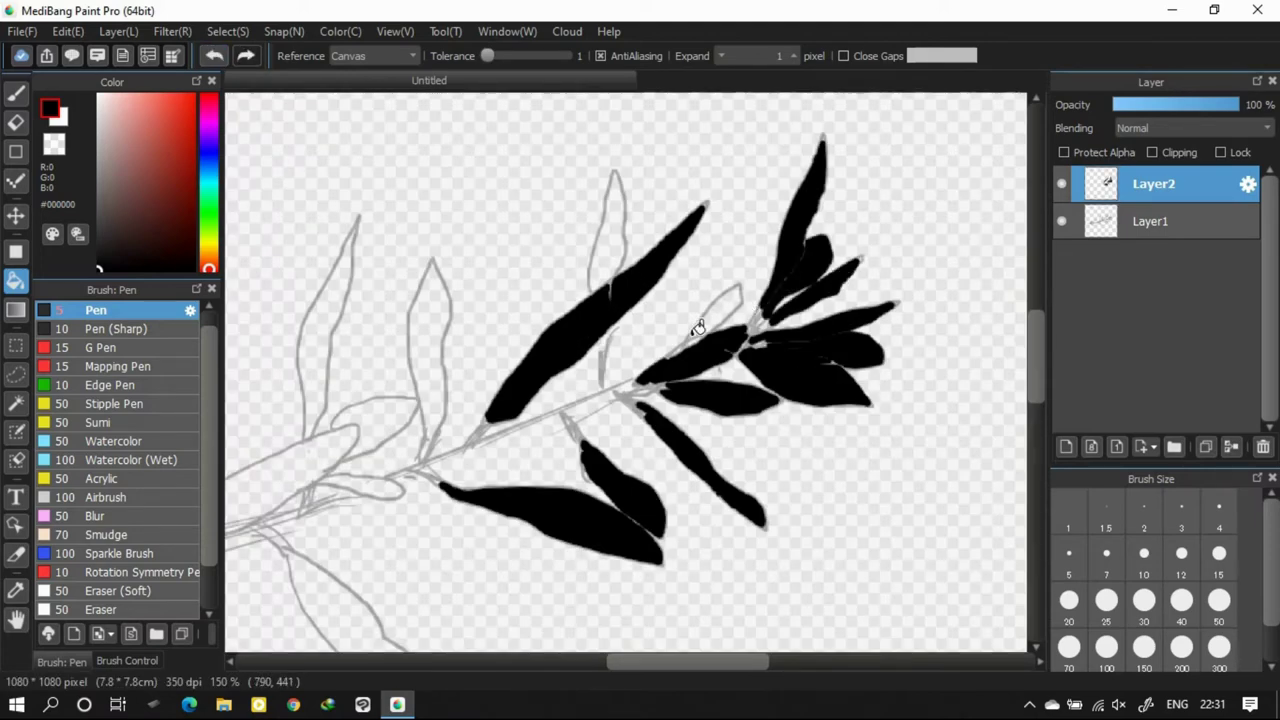
# Fill the remaining large leaves along the middle and left part of the branch with black
pyautogui.click(613, 259)
pyautogui.click(416, 350)
pyautogui.click(316, 345)
pyautogui.click(345, 422)
pyautogui.click(369, 482)
pyautogui.scroll(-1, 625, 338)
pyautogui.click(443, 334)
pyautogui.click(605, 455)
pyautogui.click(338, 390)
pyautogui.click(348, 478)
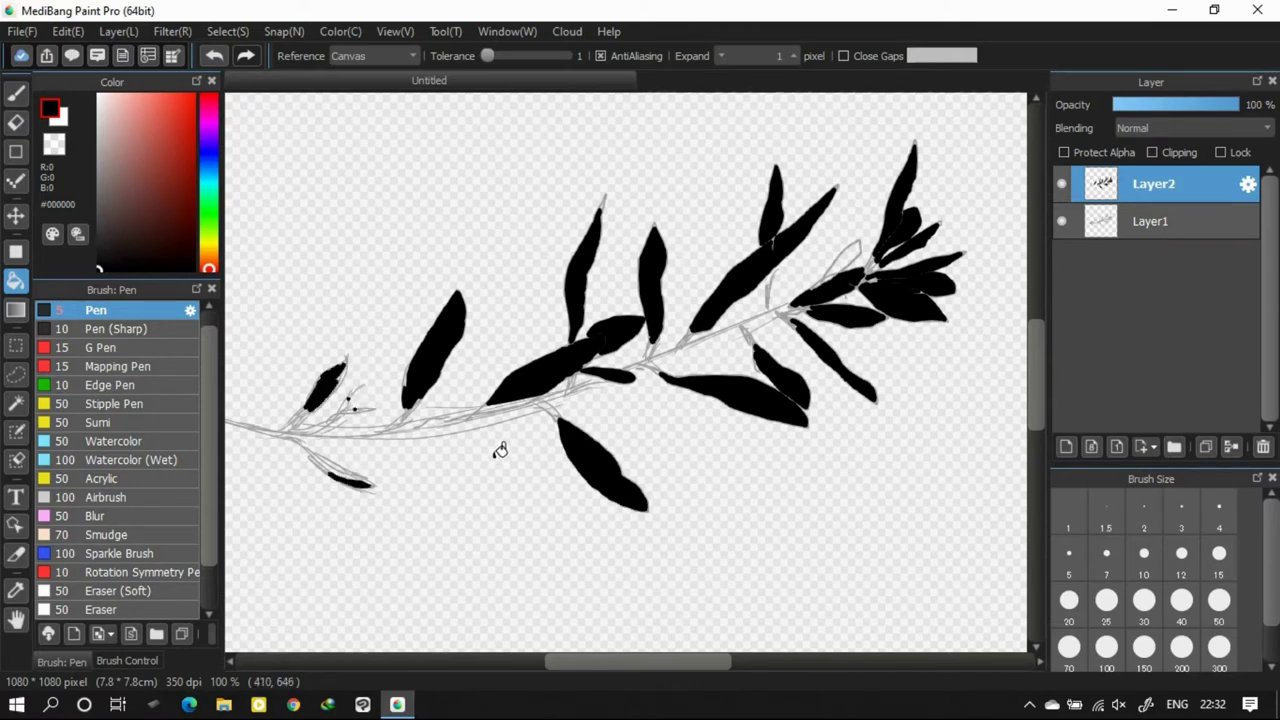
# Switch to the Pen at size 15 and turn on Curve Snap for the stem
pyautogui.click(1062, 221)
pyautogui.click(1062, 221)
pyautogui.click(16, 94)
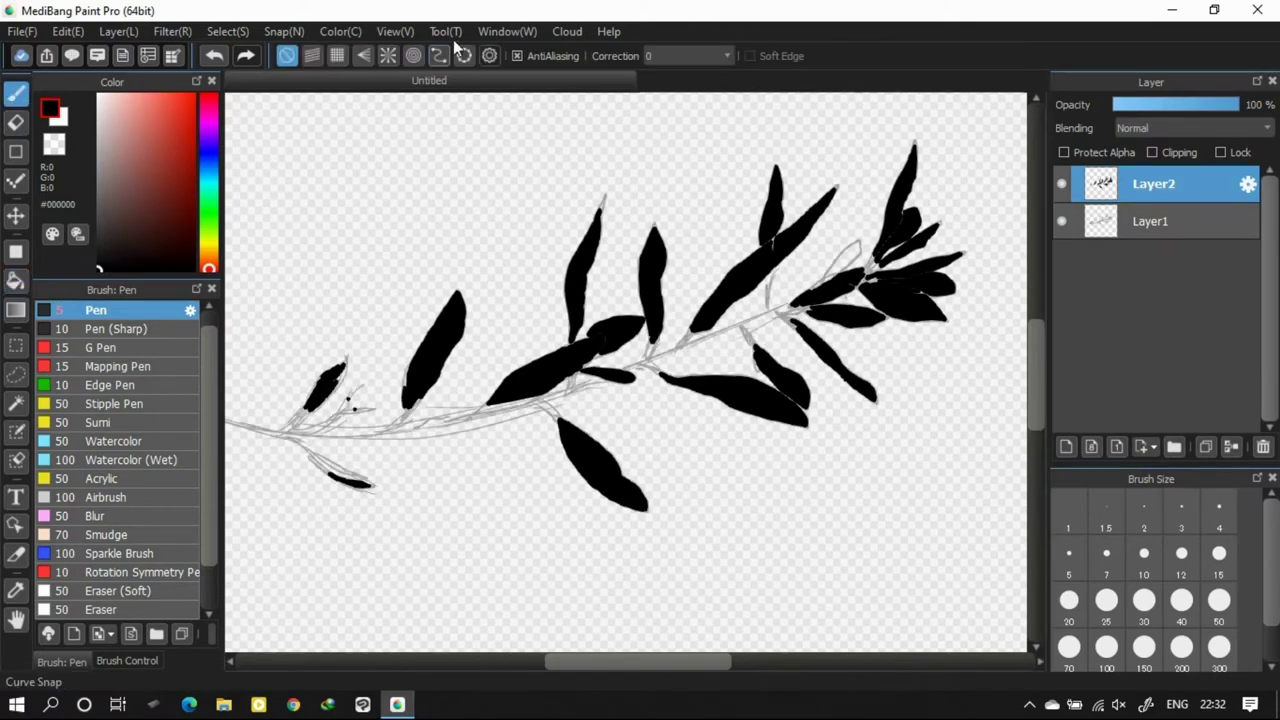
pyautogui.click(439, 56)
pyautogui.click(1205, 557)
pyautogui.click(287, 56)
pyautogui.click(439, 56)
pyautogui.click(489, 56)
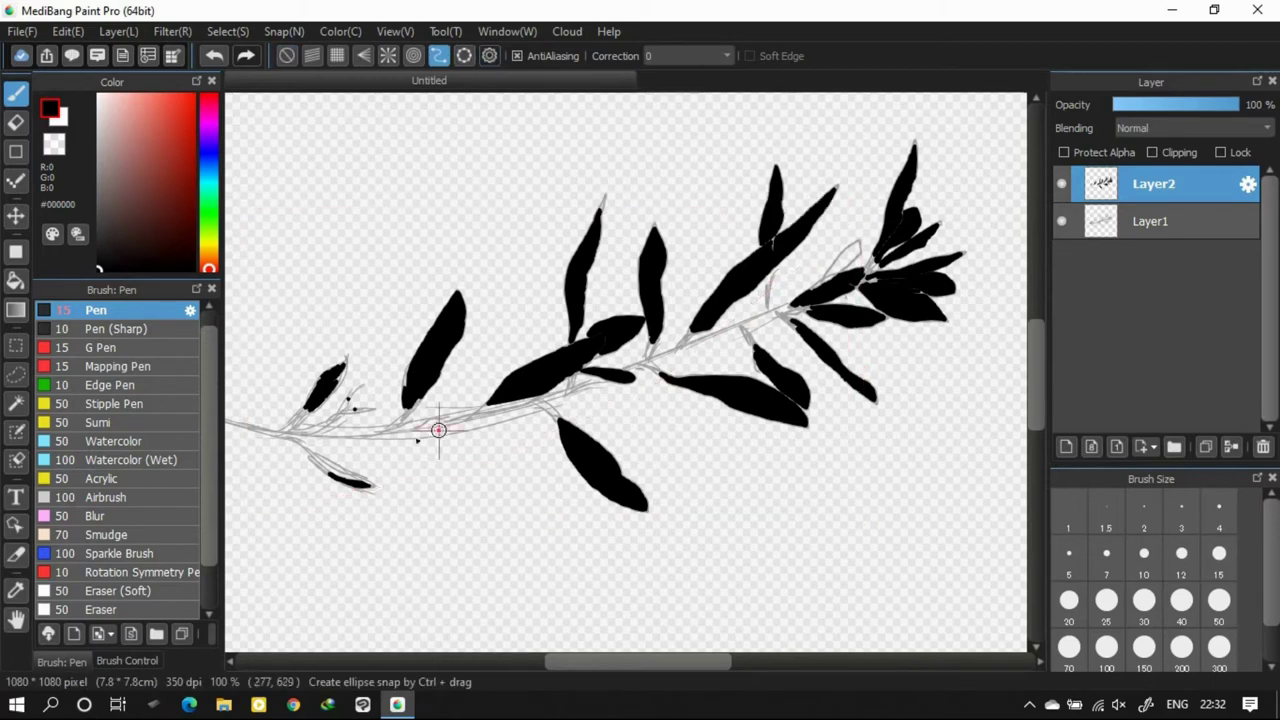
# Place a snap curve along the sketched stem from its left end to the leaf cluster at the right tip
pyautogui.moveTo(437, 428); pyautogui.dragTo(522, 425)
pyautogui.click(289, 413)
pyautogui.click(398, 434)
pyautogui.click(597, 405)
pyautogui.click(757, 347)
pyautogui.click(902, 296)
pyautogui.click(970, 258)
pyautogui.doubleClick(998, 248)
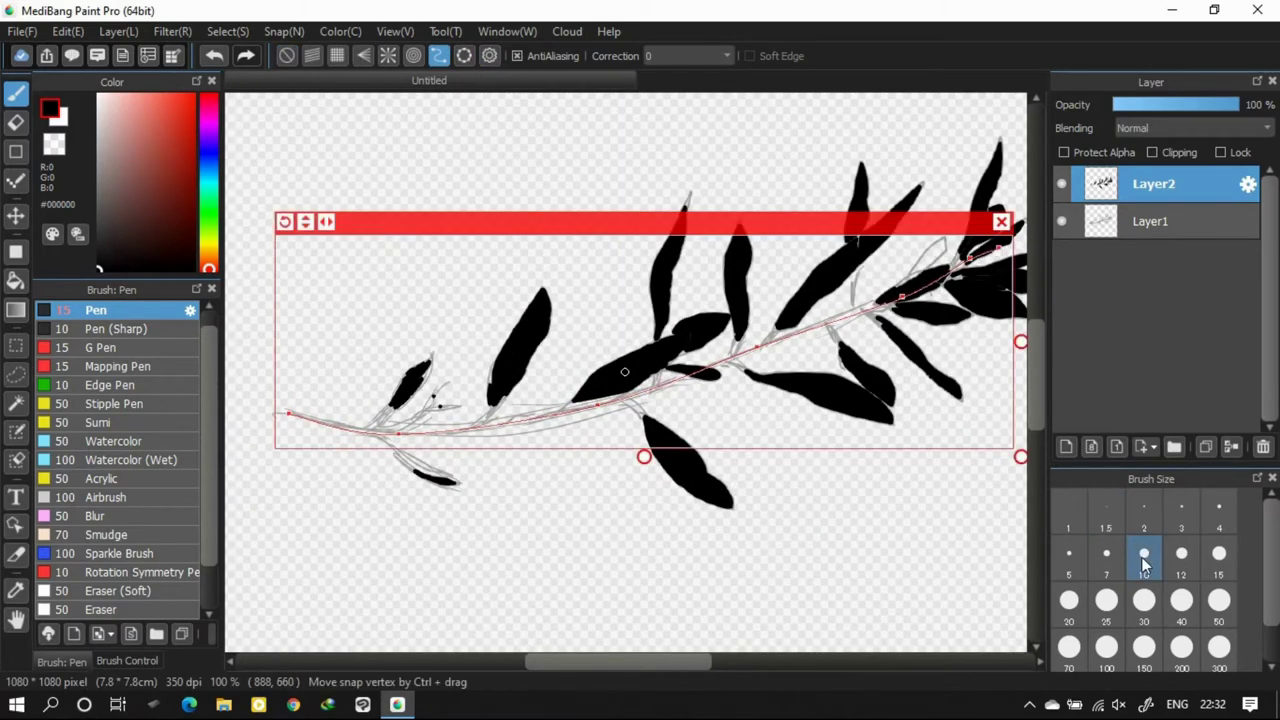
# Trace the stem in black along the snap curve, thicken its middle with the size 20 Pen, and turn snapping off
pyautogui.moveTo(306, 443); pyautogui.dragTo(990, 255)
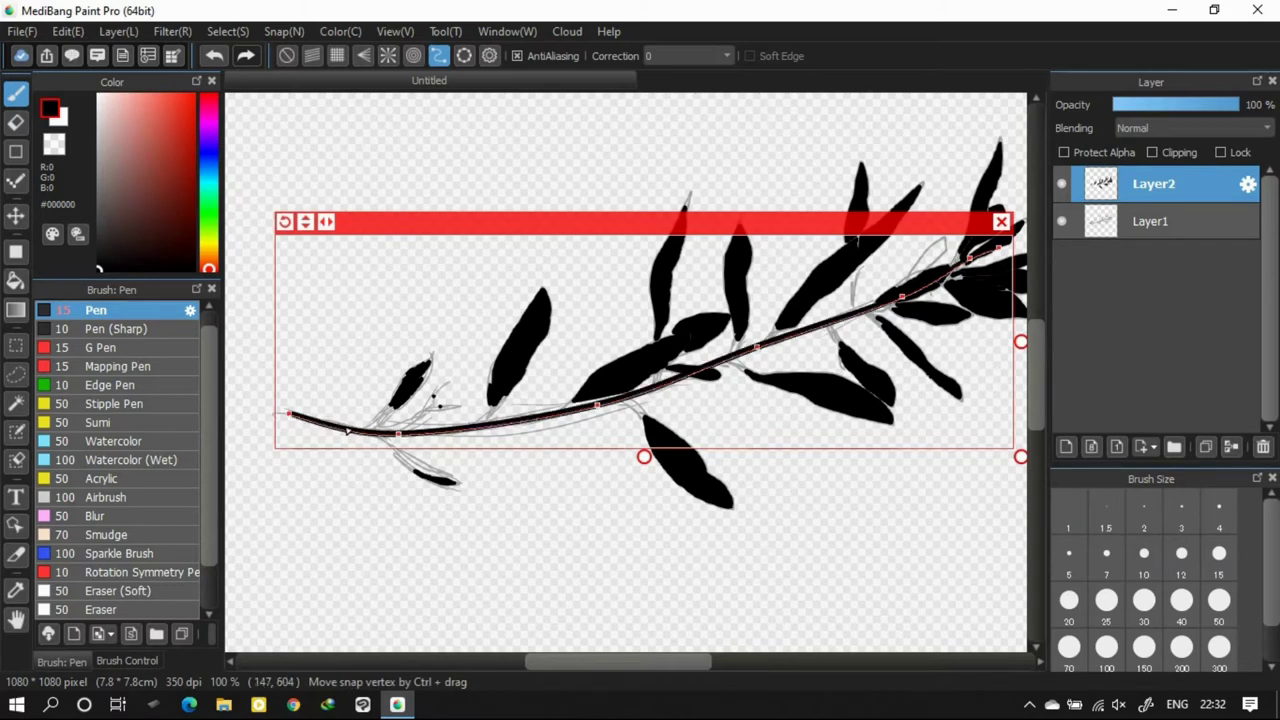
pyautogui.click(1143, 622)
pyautogui.moveTo(385, 444)
pyautogui.mouseDown()
pyautogui.moveTo(677, 437)
pyautogui.moveTo(826, 351)
pyautogui.mouseUp()
pyautogui.click(287, 56)
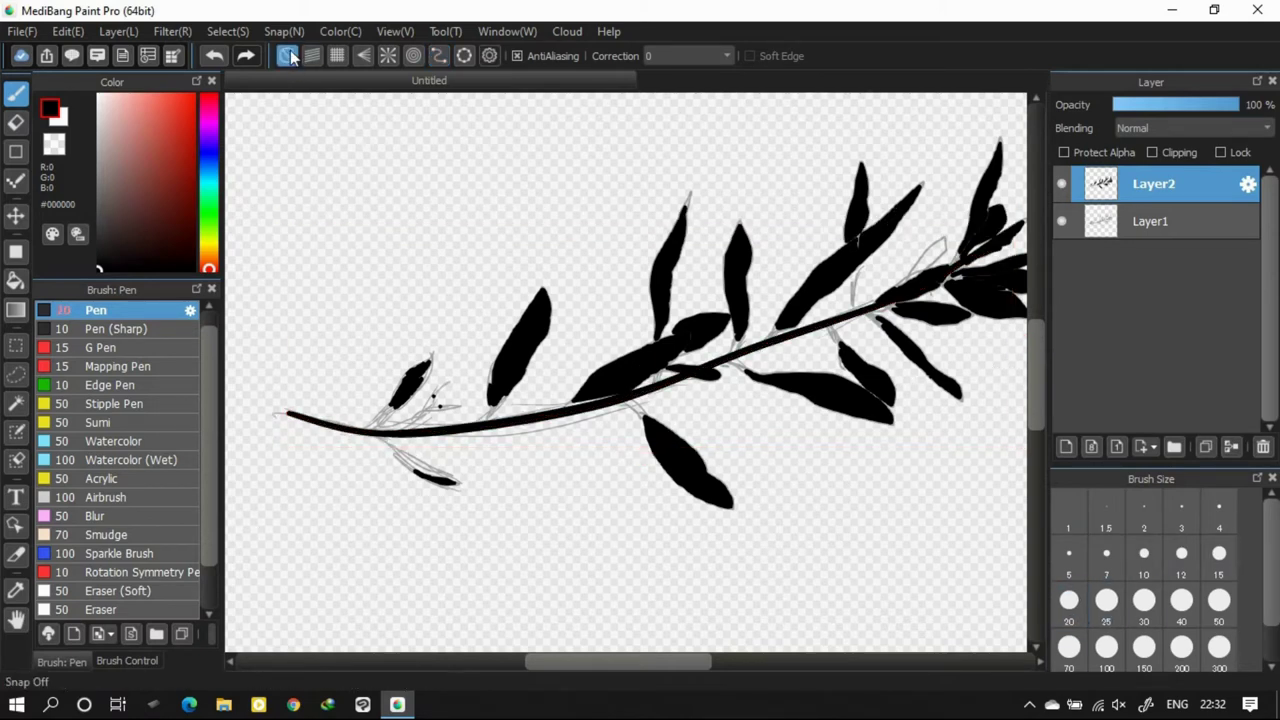
# Paint the small left leaves and connect the left and centre leaves to the stem with the size 10 Pen
pyautogui.scroll(2, 410, 370)
pyautogui.moveTo(410, 370)
pyautogui.mouseDown()
pyautogui.moveTo(359, 462)
pyautogui.moveTo(403, 393)
pyautogui.moveTo(463, 338)
pyautogui.moveTo(446, 377)
pyautogui.moveTo(362, 457)
pyautogui.moveTo(359, 490)
pyautogui.moveTo(430, 556)
pyautogui.moveTo(518, 582)
pyautogui.moveTo(394, 519)
pyautogui.moveTo(505, 577)
pyautogui.mouseUp()
pyautogui.moveTo(408, 462)
pyautogui.mouseDown()
pyautogui.moveTo(505, 432)
pyautogui.moveTo(427, 458)
pyautogui.moveTo(506, 378)
pyautogui.moveTo(471, 409)
pyautogui.moveTo(506, 430)
pyautogui.mouseUp()
pyautogui.moveTo(597, 337)
pyautogui.mouseDown()
pyautogui.moveTo(534, 463)
pyautogui.moveTo(623, 397)
pyautogui.moveTo(587, 428)
pyautogui.mouseUp()
pyautogui.scroll(-4, 587, 428)
pyautogui.scroll(3, 657, 457)
pyautogui.moveTo(506, 499)
pyautogui.mouseDown()
pyautogui.moveTo(549, 483)
pyautogui.moveTo(608, 495)
pyautogui.moveTo(602, 483)
pyautogui.moveTo(692, 372)
pyautogui.moveTo(682, 399)
pyautogui.moveTo(625, 441)
pyautogui.moveTo(643, 450)
pyautogui.moveTo(659, 430)
pyautogui.moveTo(730, 438)
pyautogui.mouseUp()
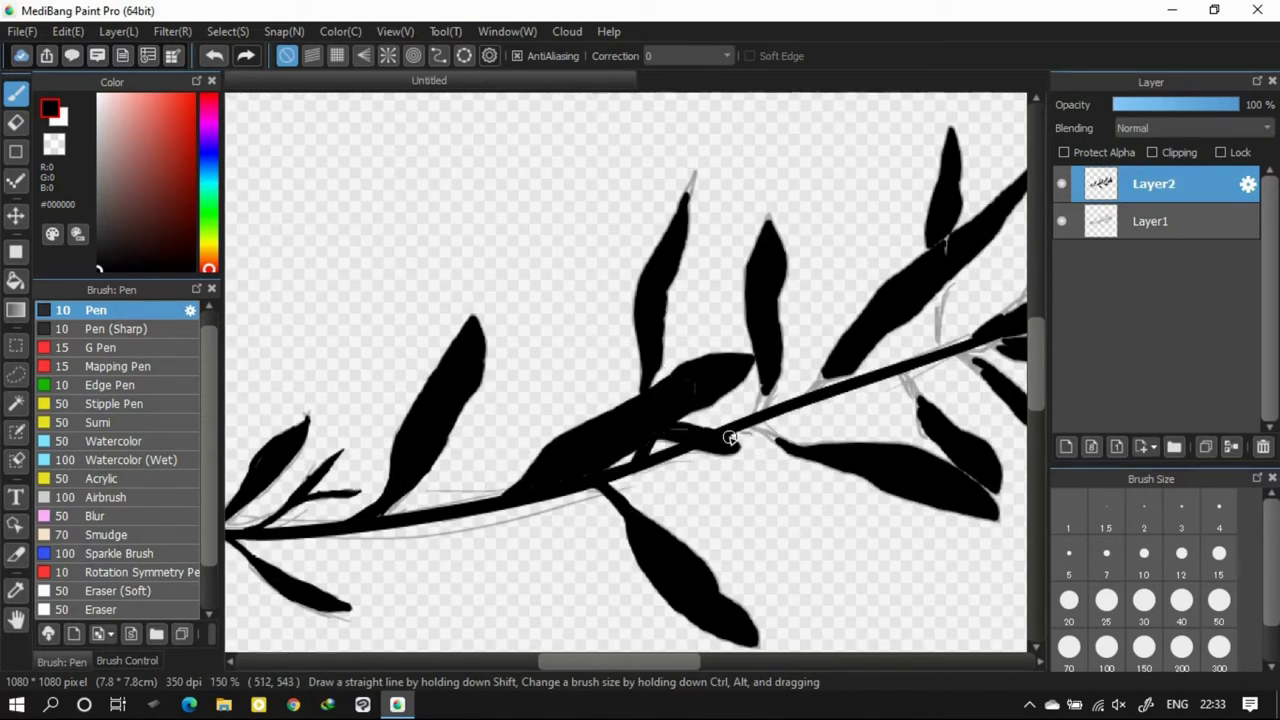
# Extend the tall middle leaf's tip and paint the stalks joining the central leaves to the stem
pyautogui.moveTo(696, 172); pyautogui.dragTo(632, 408)
pyautogui.moveTo(760, 358)
pyautogui.mouseDown()
pyautogui.moveTo(747, 420)
pyautogui.moveTo(767, 394)
pyautogui.moveTo(750, 429)
pyautogui.moveTo(743, 420)
pyautogui.moveTo(810, 397)
pyautogui.mouseUp()
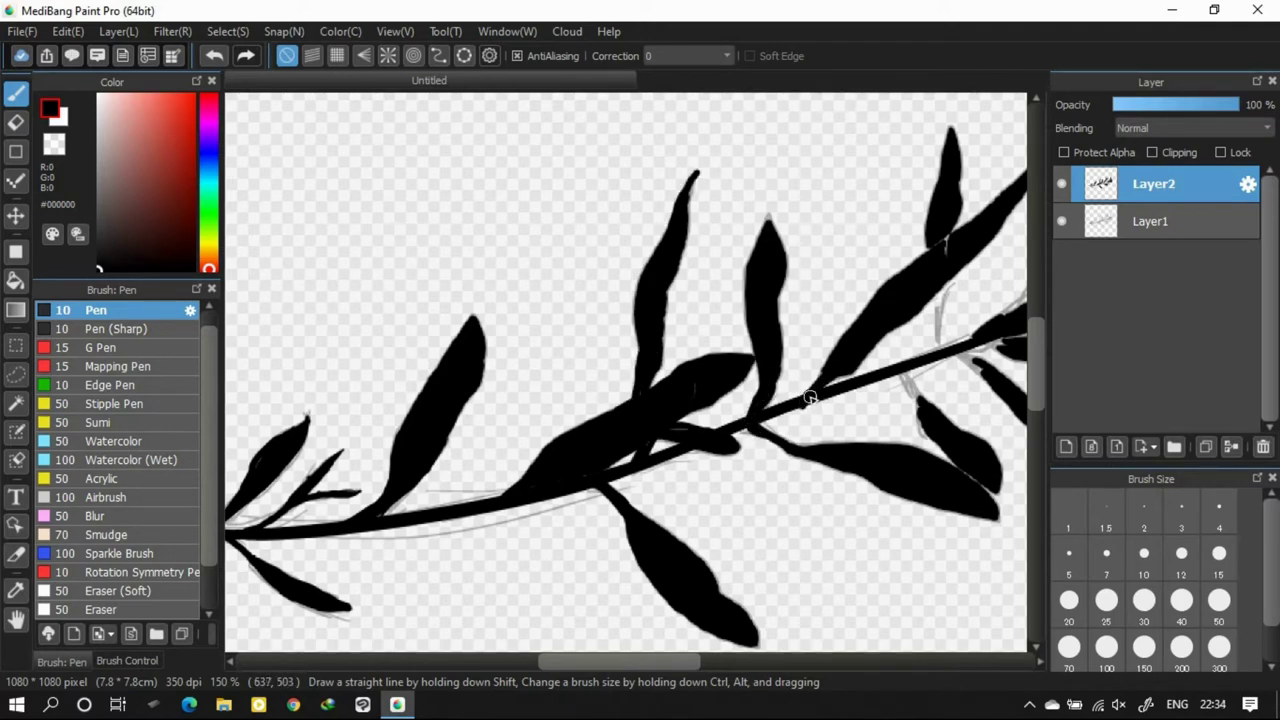
pyautogui.moveTo(739, 353); pyautogui.dragTo(663, 391)
pyautogui.moveTo(862, 308); pyautogui.dragTo(858, 383)
pyautogui.moveTo(857, 317); pyautogui.dragTo(852, 452)
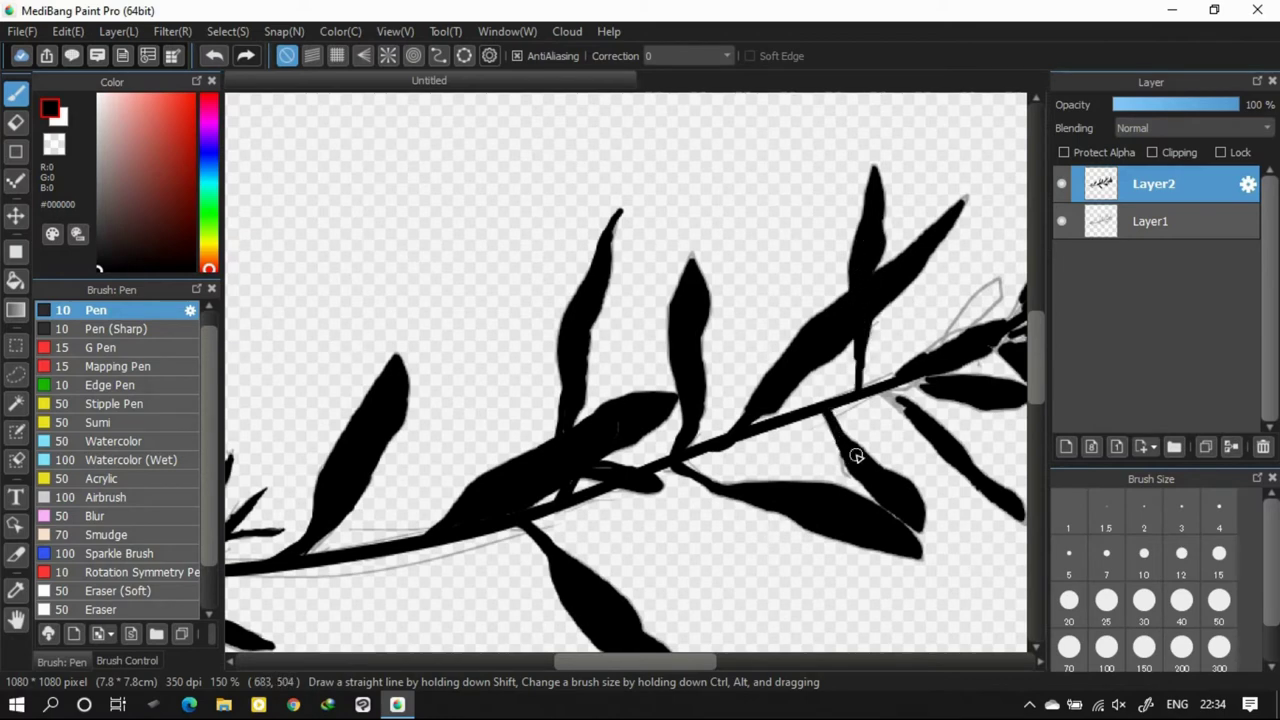
# Paint the remaining stalks, leaf and tips at the branch's right end in black and hide the Layer1 sketch
pyautogui.scroll(-2, 857, 455)
pyautogui.scroll(2, 900, 430)
pyautogui.moveTo(727, 424); pyautogui.dragTo(748, 440)
pyautogui.moveTo(806, 365)
pyautogui.mouseDown()
pyautogui.moveTo(765, 397)
pyautogui.moveTo(826, 343)
pyautogui.moveTo(752, 431)
pyautogui.moveTo(753, 411)
pyautogui.moveTo(853, 377)
pyautogui.mouseUp()
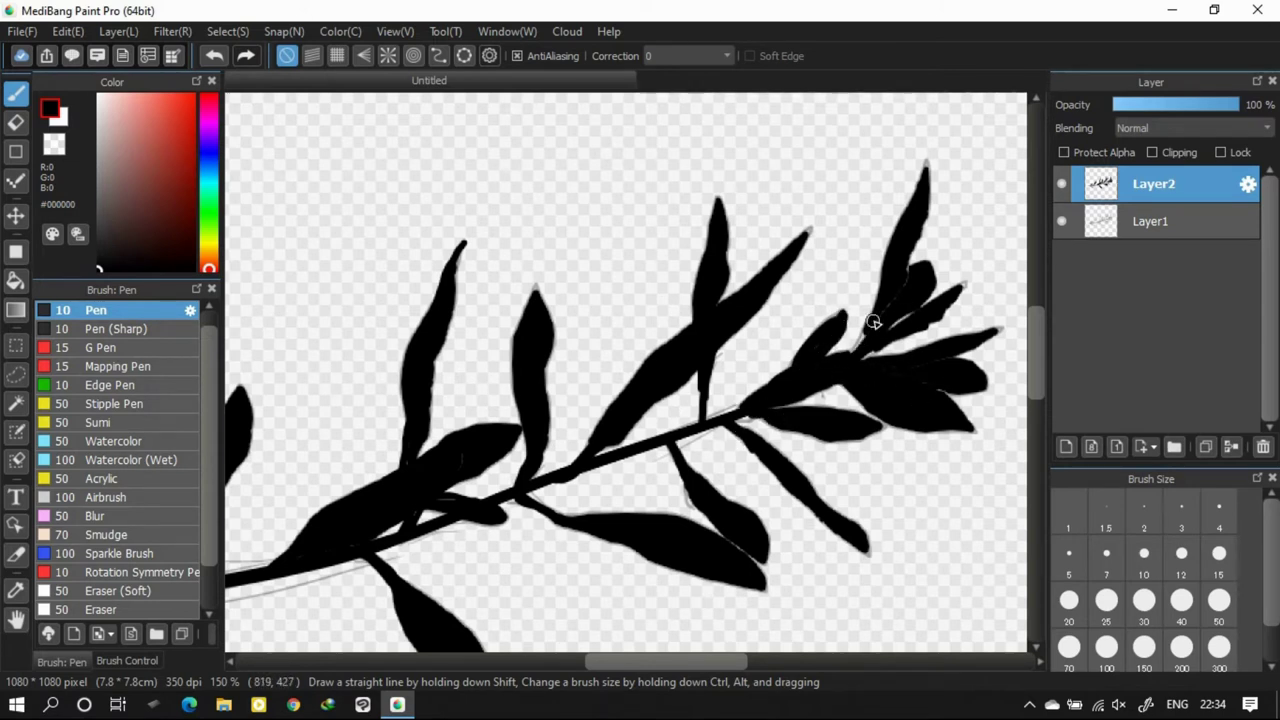
pyautogui.moveTo(930, 218)
pyautogui.mouseDown()
pyautogui.moveTo(908, 316)
pyautogui.moveTo(917, 306)
pyautogui.moveTo(866, 383)
pyautogui.mouseUp()
pyautogui.click(1062, 221)
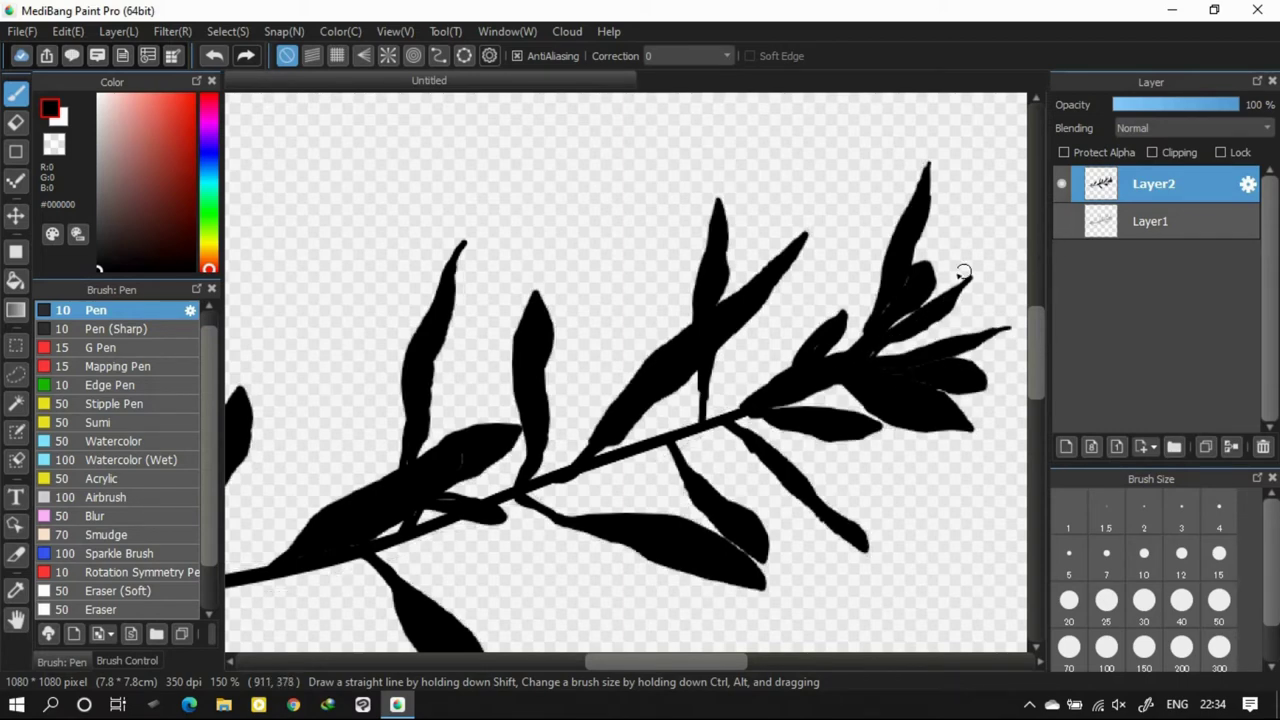
# Create a new brush from the canvas artwork and set its type to Bitmap Watercolor
pyautogui.scroll(-3, 736, 317)
pyautogui.scroll(1, 583, 382)
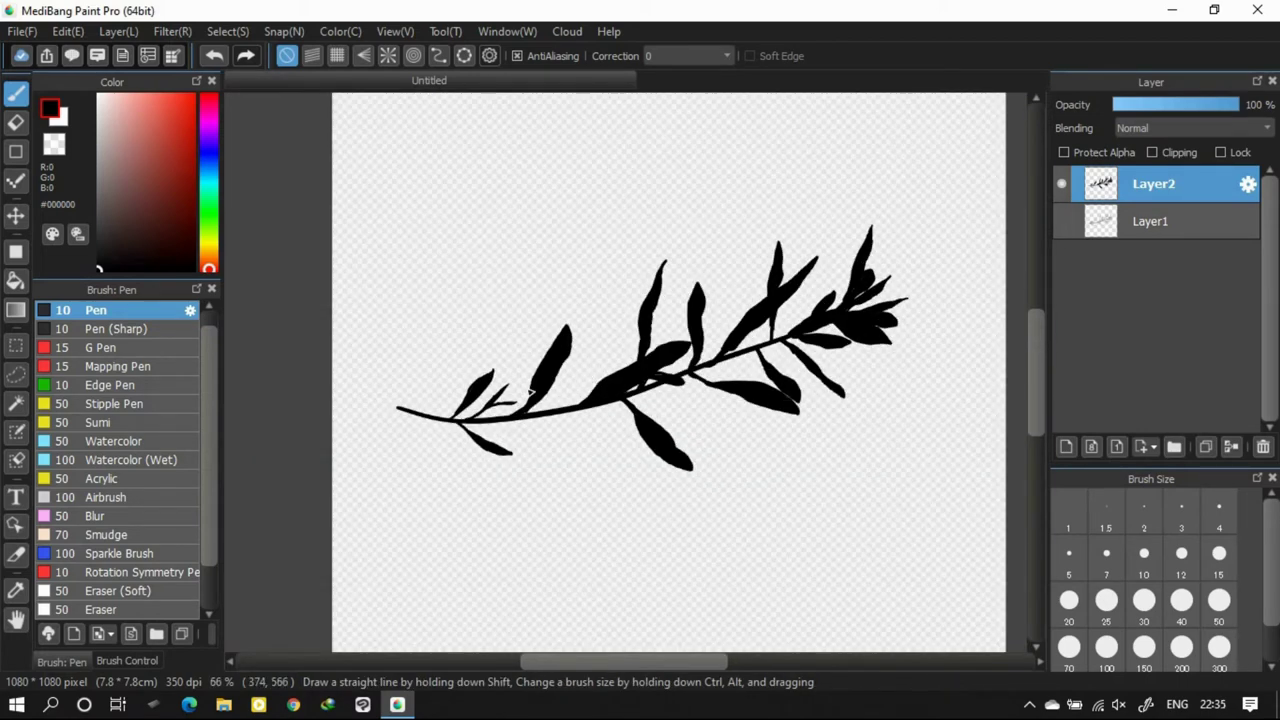
pyautogui.click(102, 634)
pyautogui.click(216, 584)
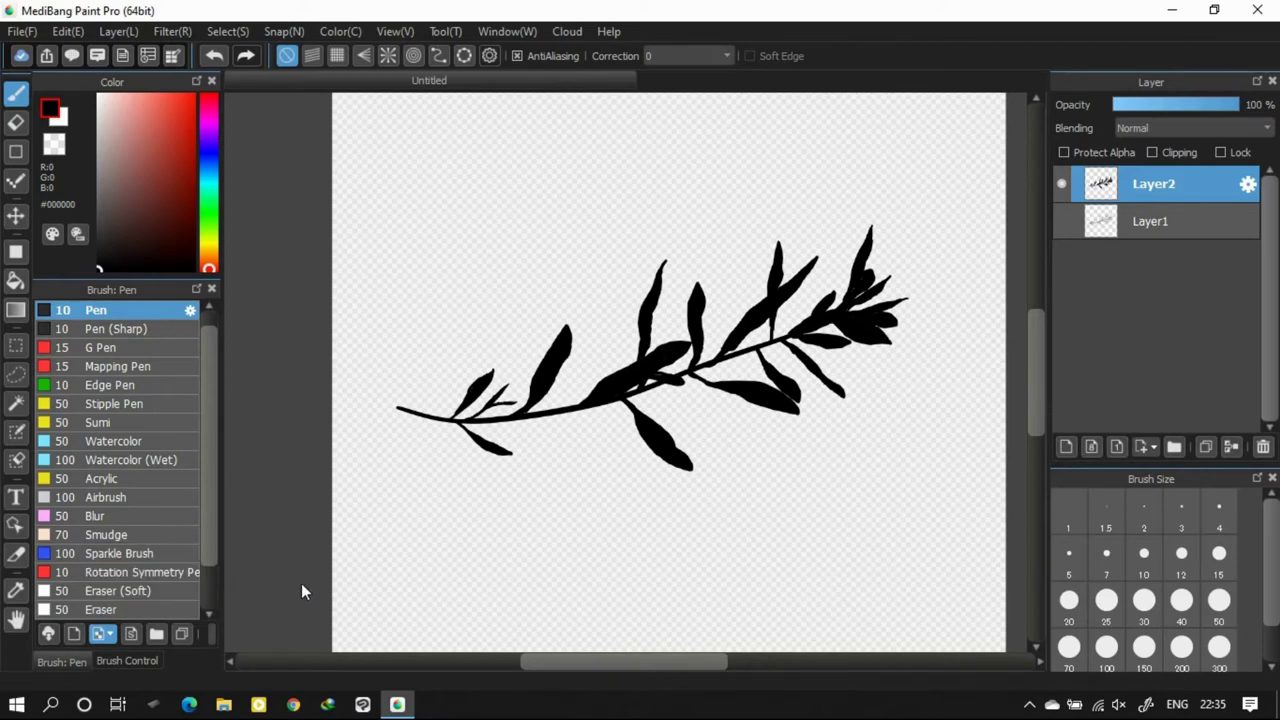
pyautogui.click(628, 342)
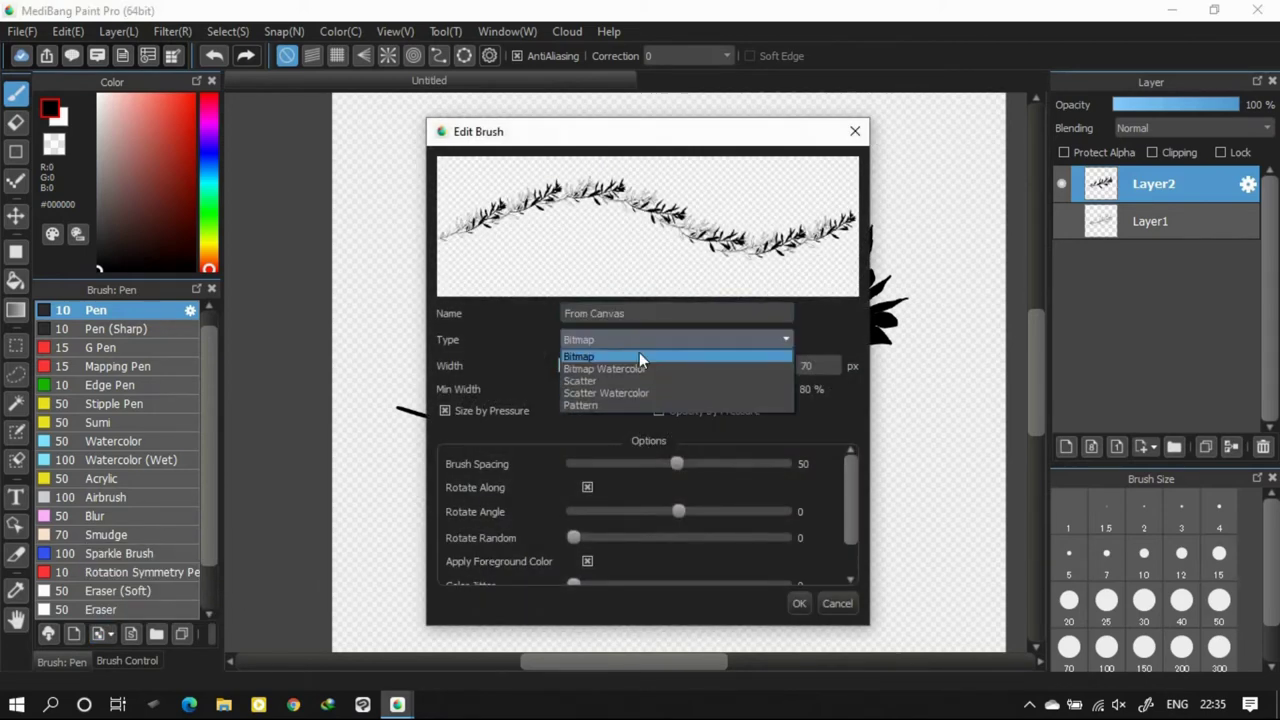
pyautogui.click(635, 369)
pyautogui.click(637, 342)
pyautogui.click(637, 392)
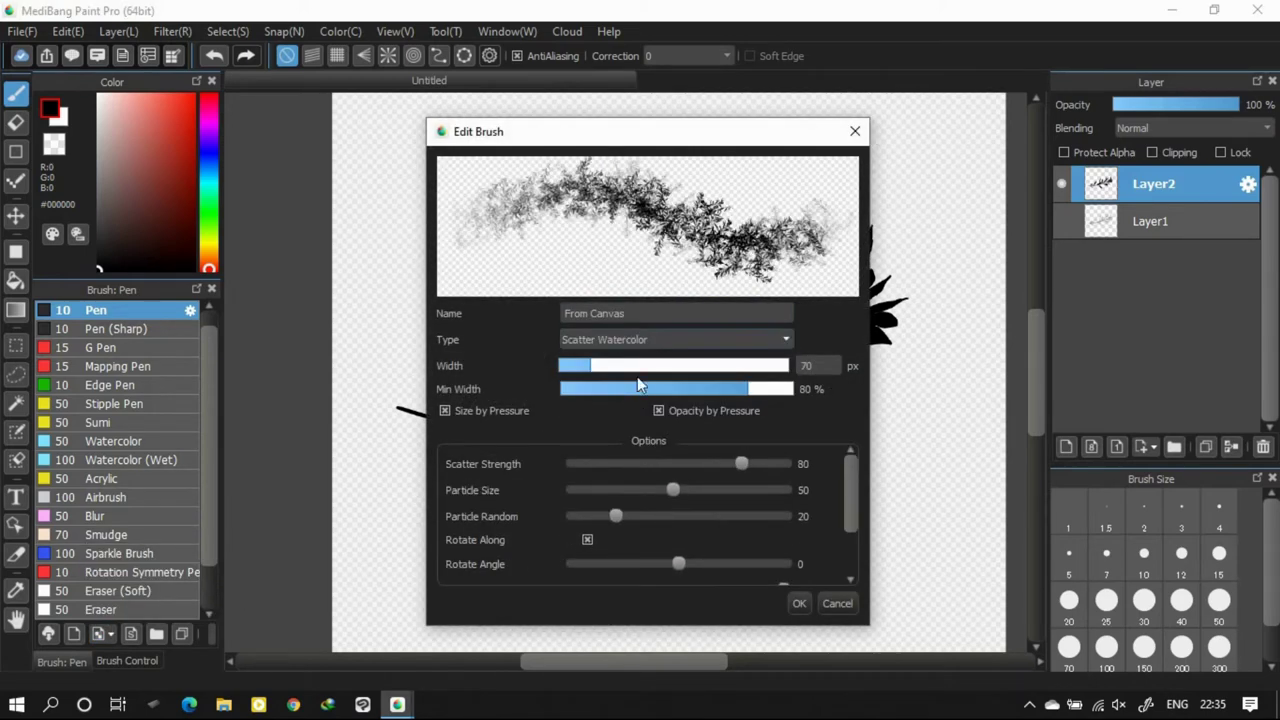
pyautogui.click(640, 342)
pyautogui.click(636, 368)
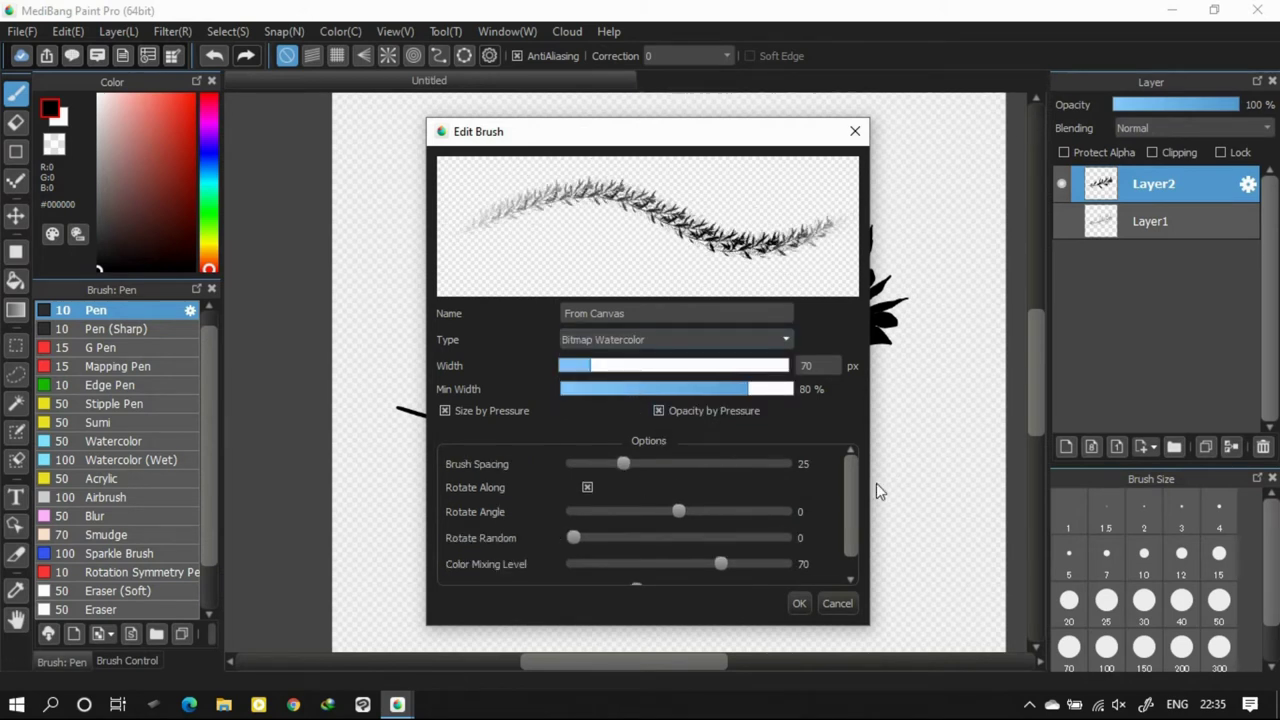
# Set the new brush's Rotate Random to 30, Color Mixing Level to 100 and Complement to 38
pyautogui.moveTo(853, 502); pyautogui.dragTo(859, 529)
pyautogui.moveTo(678, 487)
pyautogui.mouseDown()
pyautogui.moveTo(689, 488)
pyautogui.moveTo(675, 488)
pyautogui.mouseUp()
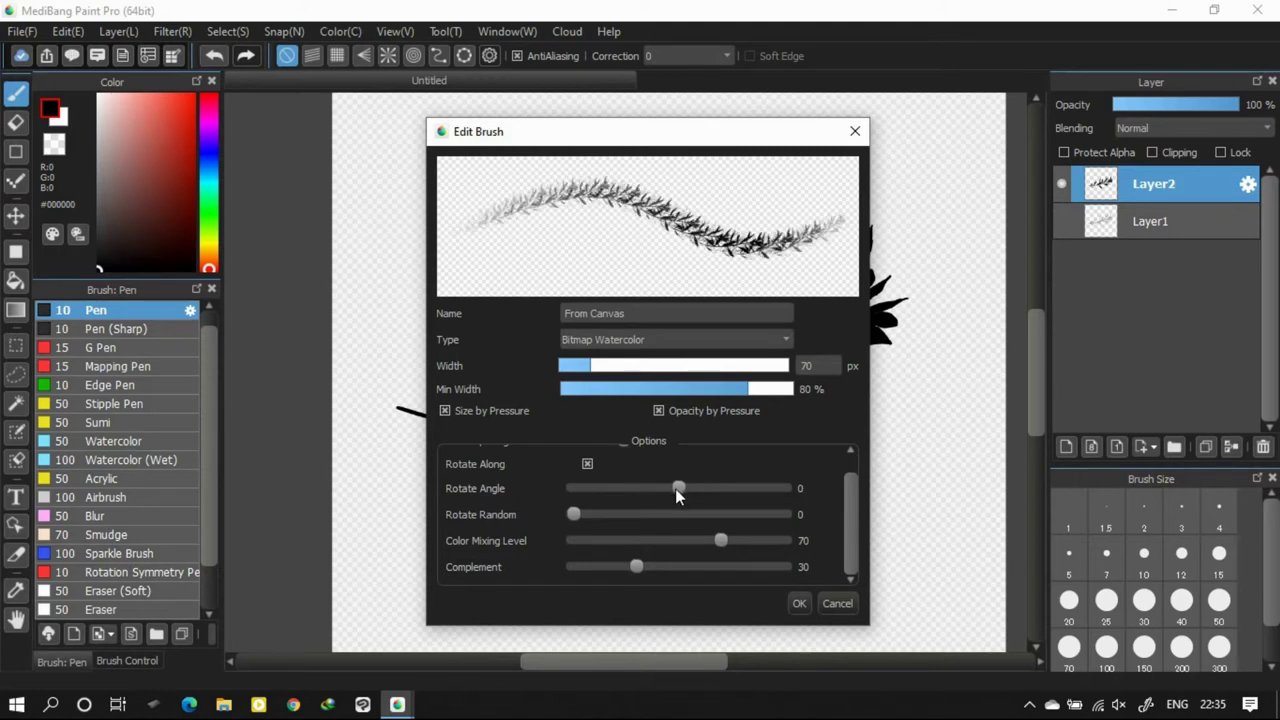
pyautogui.moveTo(573, 516)
pyautogui.mouseDown()
pyautogui.moveTo(608, 518)
pyautogui.moveTo(594, 516)
pyautogui.mouseUp()
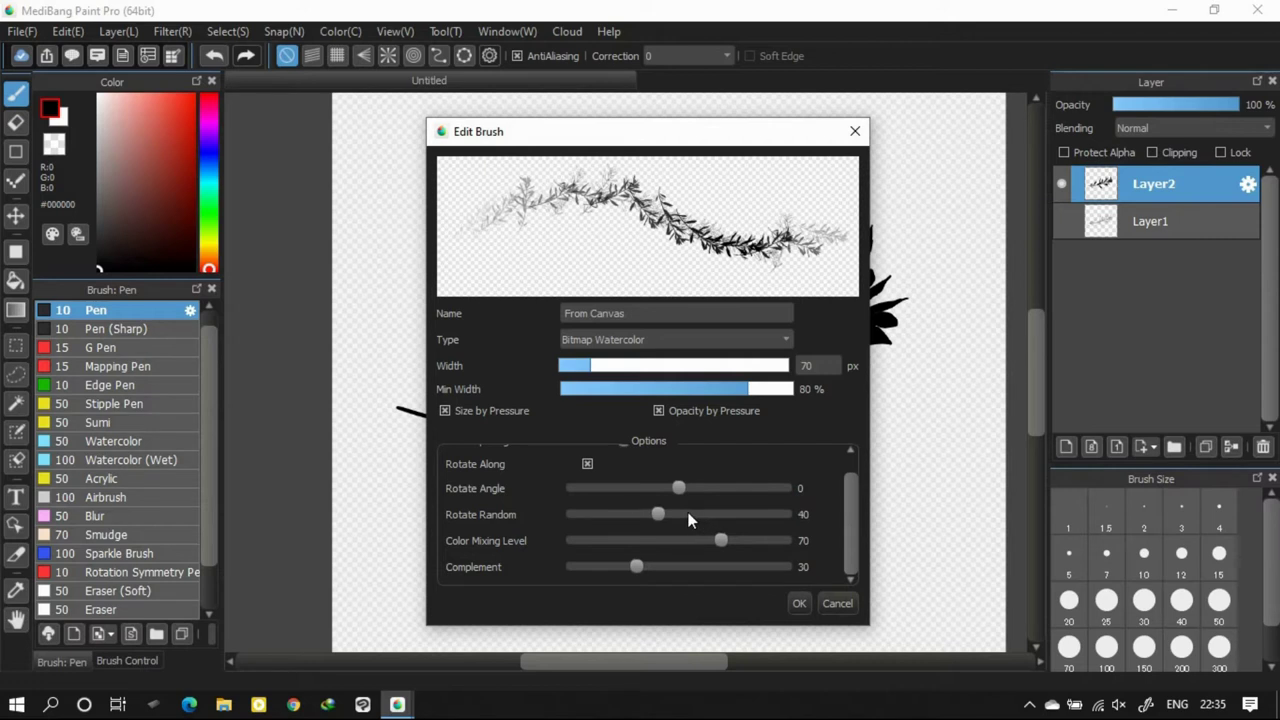
pyautogui.moveTo(659, 515); pyautogui.dragTo(639, 513)
pyautogui.moveTo(728, 540); pyautogui.dragTo(824, 554)
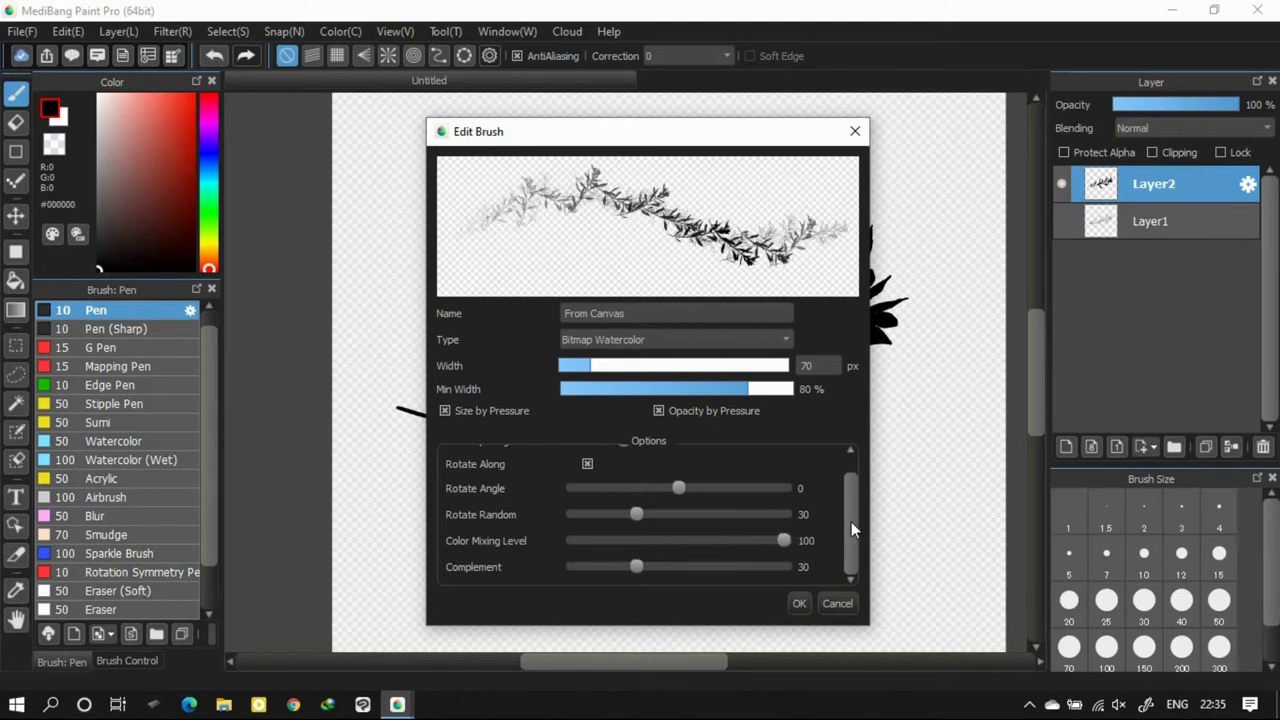
pyautogui.moveTo(659, 569)
pyautogui.mouseDown()
pyautogui.moveTo(635, 570)
pyautogui.moveTo(653, 572)
pyautogui.mouseUp()
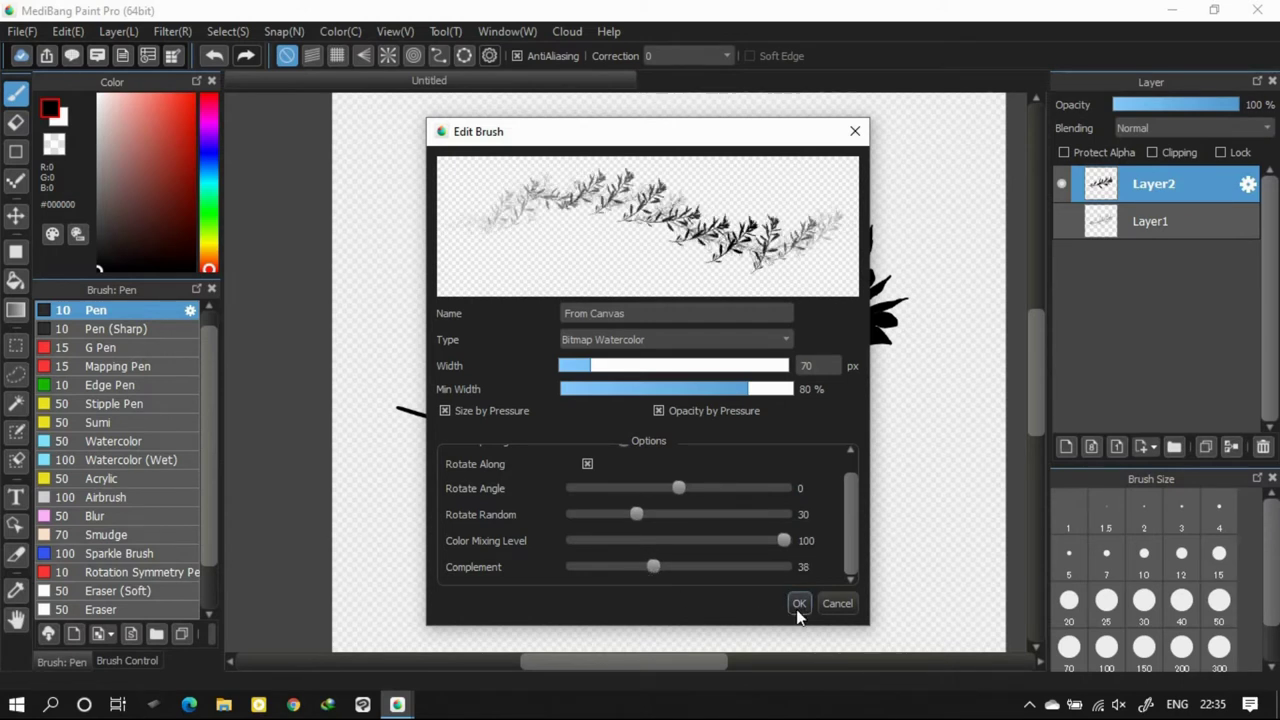
# Name the new brush Branches and save it
pyautogui.moveTo(675, 310); pyautogui.dragTo(447, 336)
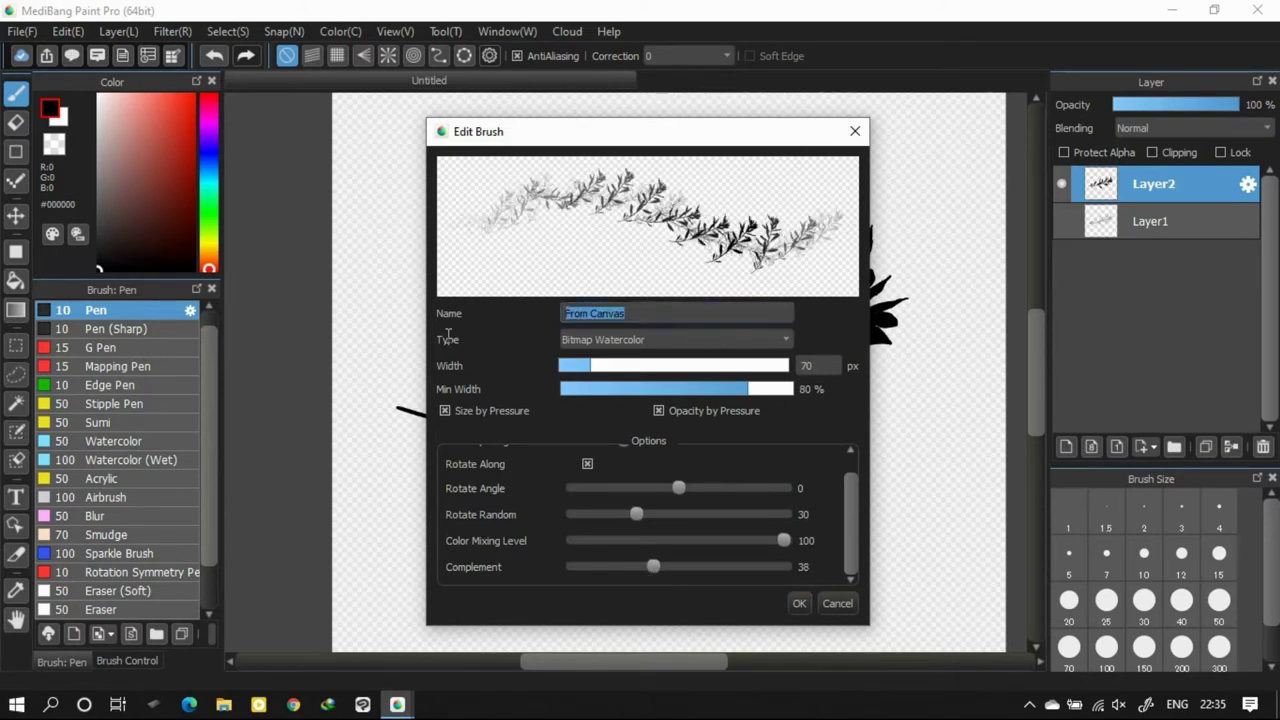
pyautogui.write('hes')
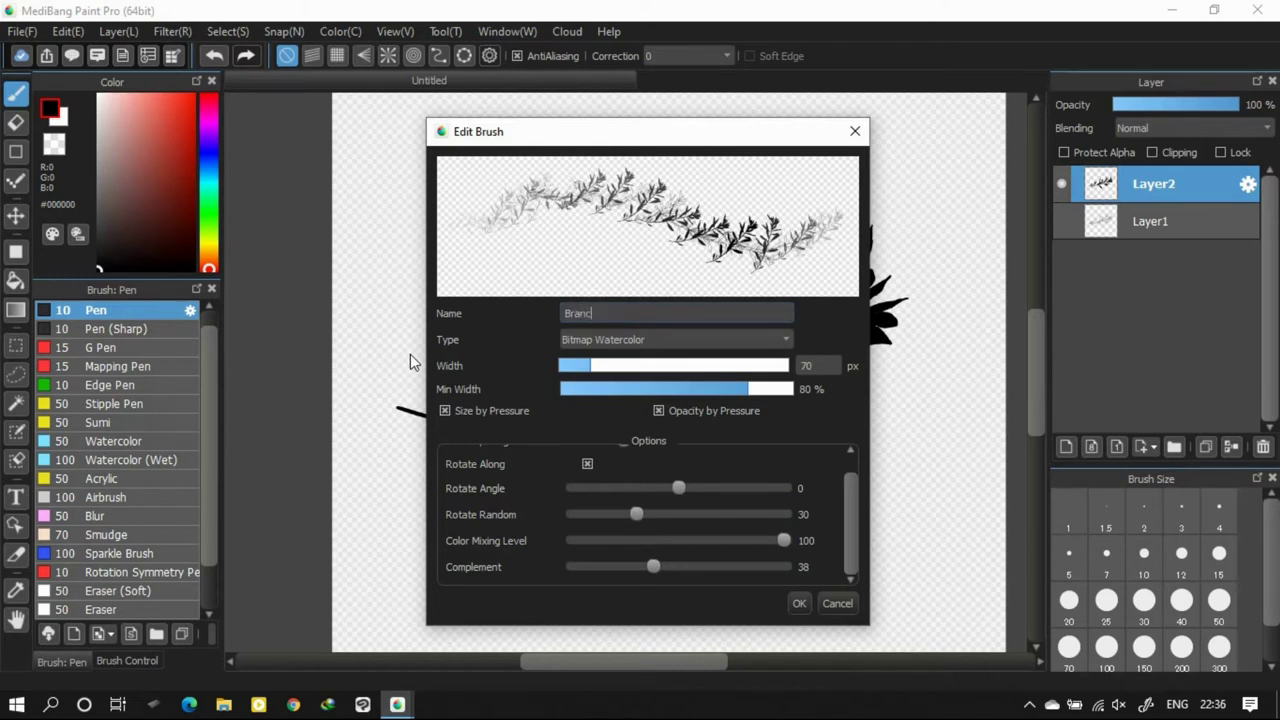
pyautogui.click(800, 604)
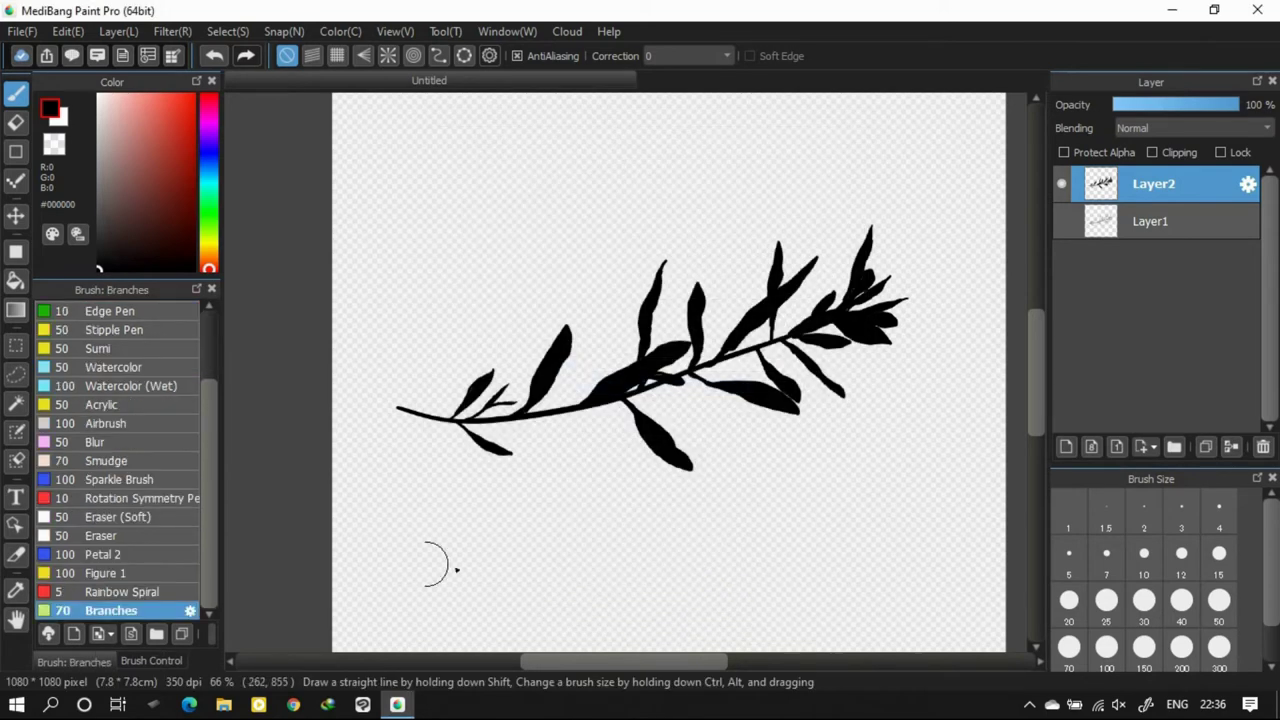
# Hide the branch artwork on Layer2 and add a new empty layer above it
pyautogui.click(1064, 183)
pyautogui.click(1066, 446)
pyautogui.scroll(-2, 490, 331)
pyautogui.scroll(1, 490, 331)
pyautogui.moveTo(1035, 375)
pyautogui.mouseDown()
pyautogui.moveTo(1035, 361)
pyautogui.moveTo(1031, 372)
pyautogui.mouseUp()
# Fill Layer3 with white using the Bucket tool, and return to the Branches brush with black as the colour
pyautogui.click(340, 31)
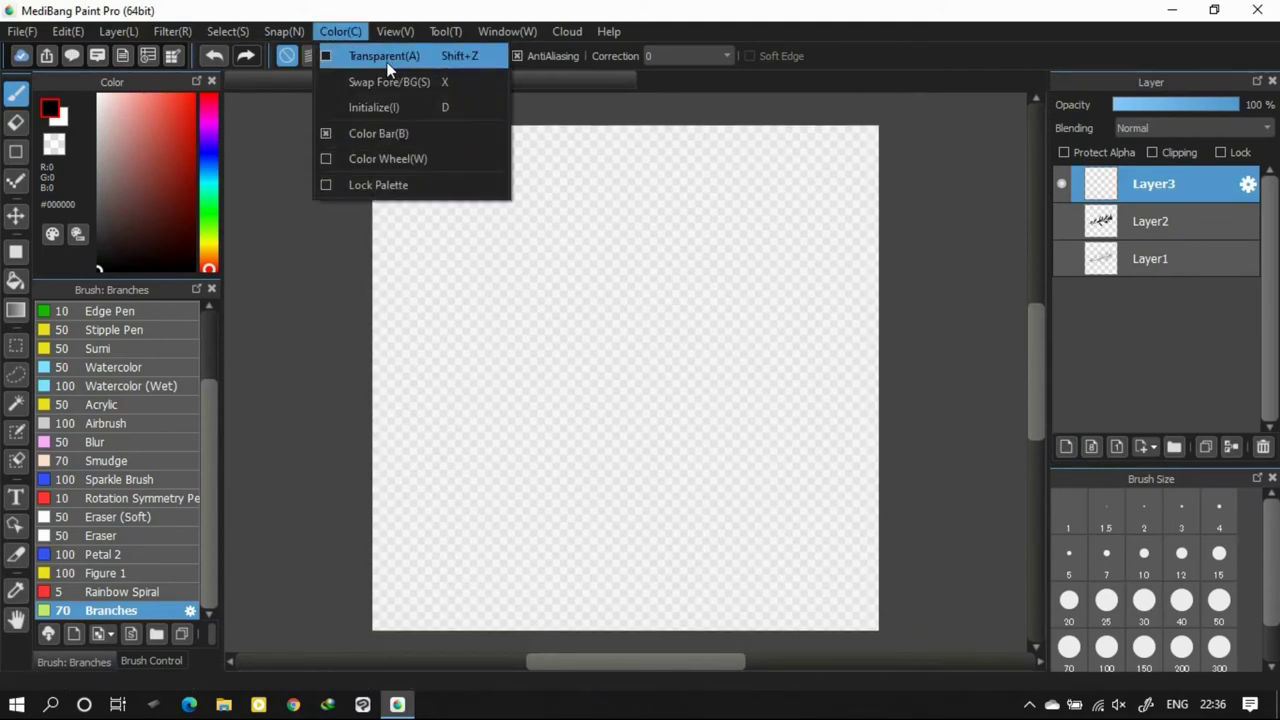
pyautogui.click(344, 34)
pyautogui.click(16, 281)
pyautogui.click(61, 119)
pyautogui.click(480, 363)
pyautogui.click(60, 117)
pyautogui.click(17, 95)
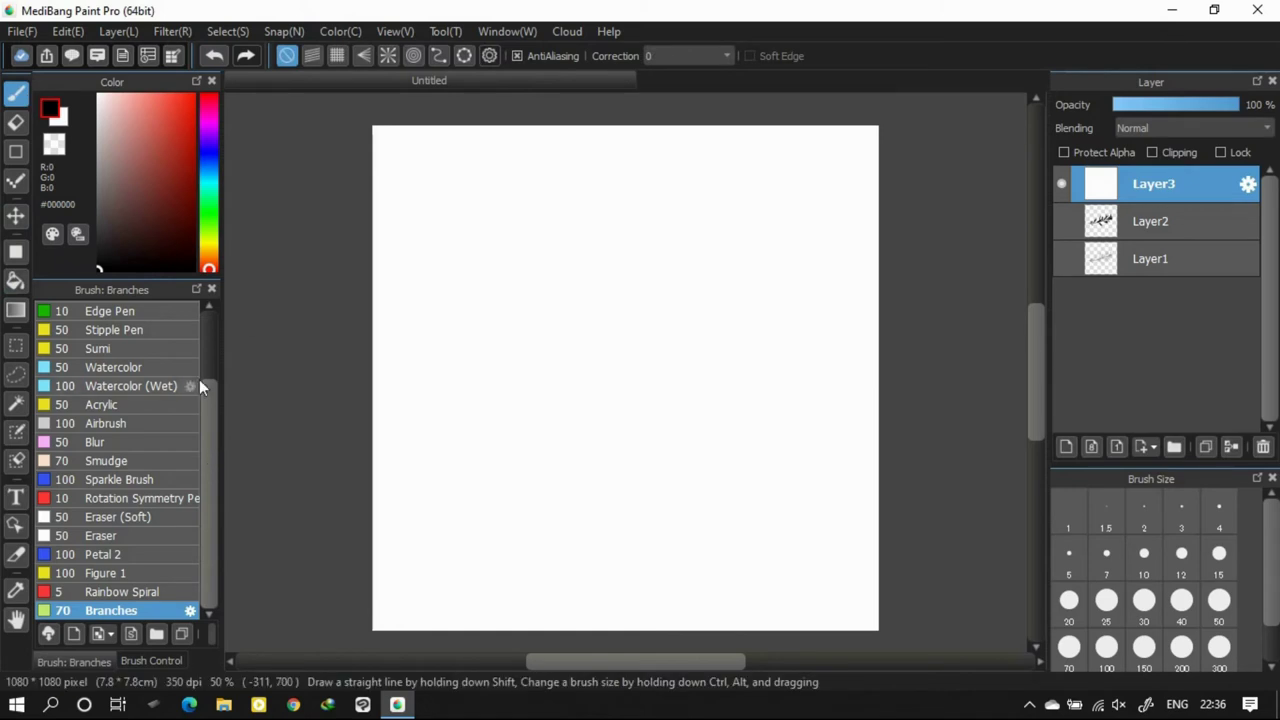
# Set the Branches brush's Color Mixing Level to 0 and paint a test clump of foliage at size 200 on Layer3
pyautogui.click(136, 661)
pyautogui.moveTo(600, 355)
pyautogui.mouseDown()
pyautogui.moveTo(564, 368)
pyautogui.moveTo(618, 360)
pyautogui.moveTo(653, 333)
pyautogui.moveTo(705, 410)
pyautogui.mouseUp()
pyautogui.moveTo(172, 502); pyautogui.dragTo(148, 502)
pyautogui.moveTo(640, 395)
pyautogui.mouseDown()
pyautogui.moveTo(617, 300)
pyautogui.moveTo(575, 285)
pyautogui.moveTo(529, 368)
pyautogui.moveTo(577, 420)
pyautogui.moveTo(663, 377)
pyautogui.moveTo(634, 294)
pyautogui.moveTo(600, 369)
pyautogui.moveTo(600, 423)
pyautogui.moveTo(606, 386)
pyautogui.mouseUp()
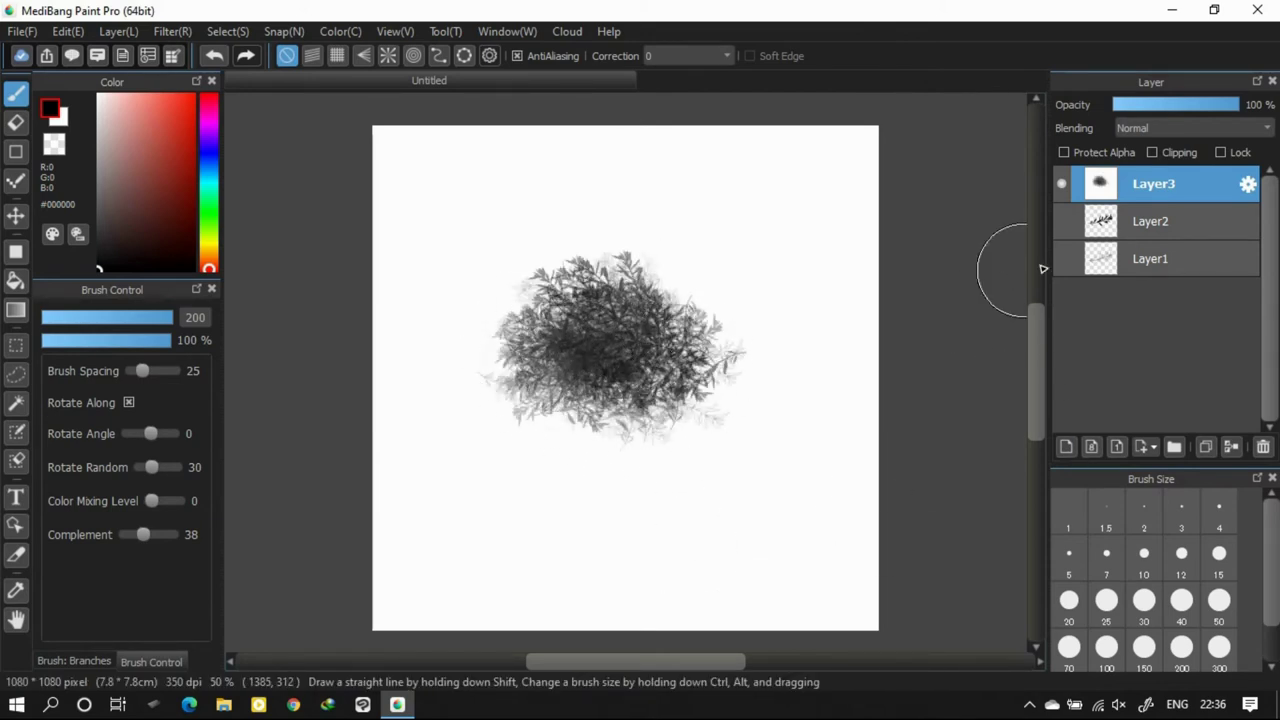
# Hide the test foliage on Layer3
pyautogui.click(1061, 183)
pyautogui.scroll(2, 1044, 356)
pyautogui.scroll(-2, 1044, 356)
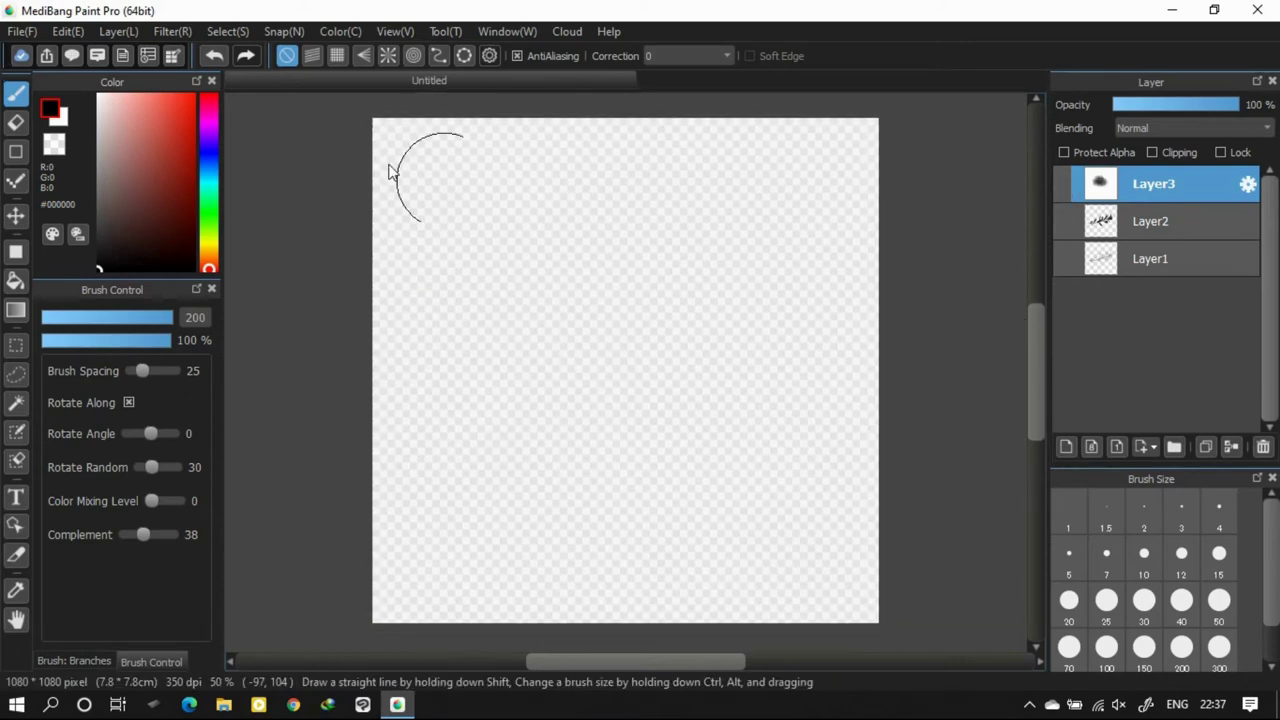
# Create a new 21 × 29 cm image at 350 dpi with a white background colour
pyautogui.click(22, 34)
pyautogui.click(42, 54)
pyautogui.click(712, 366)
pyautogui.click(742, 298)
pyautogui.click(742, 326)
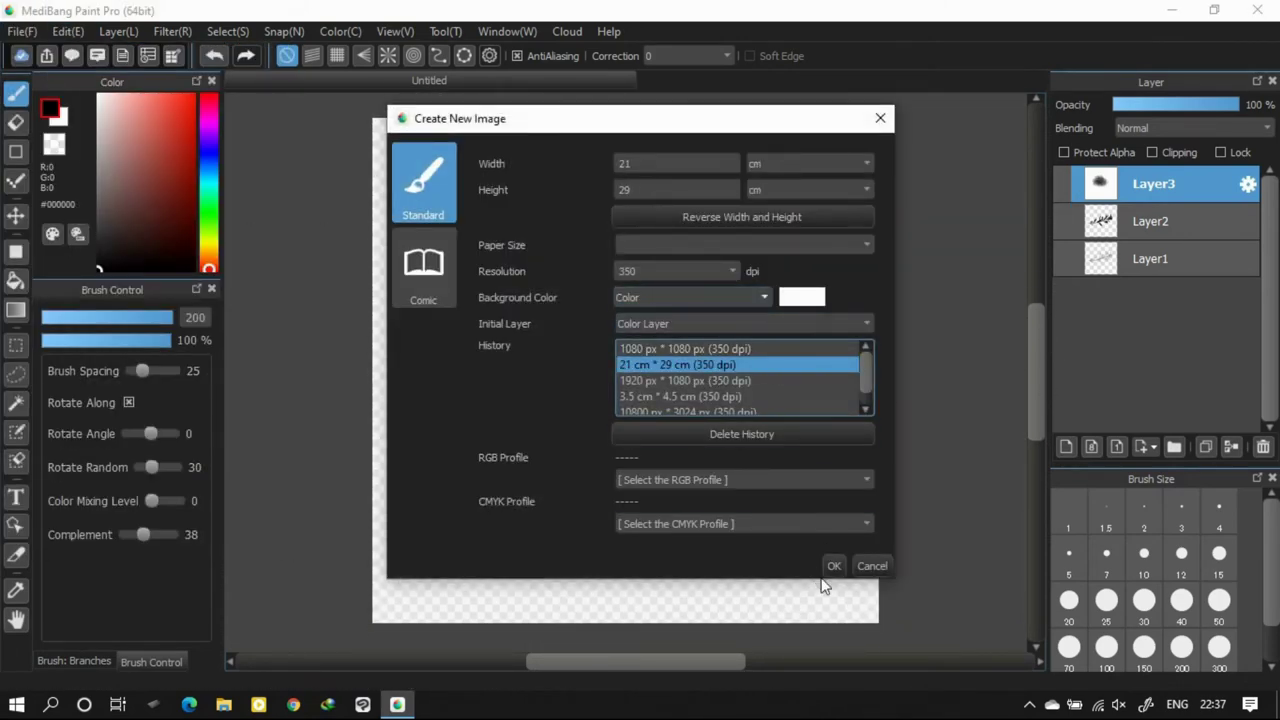
pyautogui.click(832, 566)
# Paint a tree trunk on Layer1 with the Watercolor brush at size 150 in dark brown #351C08, undoing a stray branch stroke
pyautogui.click(208, 258)
pyautogui.click(180, 234)
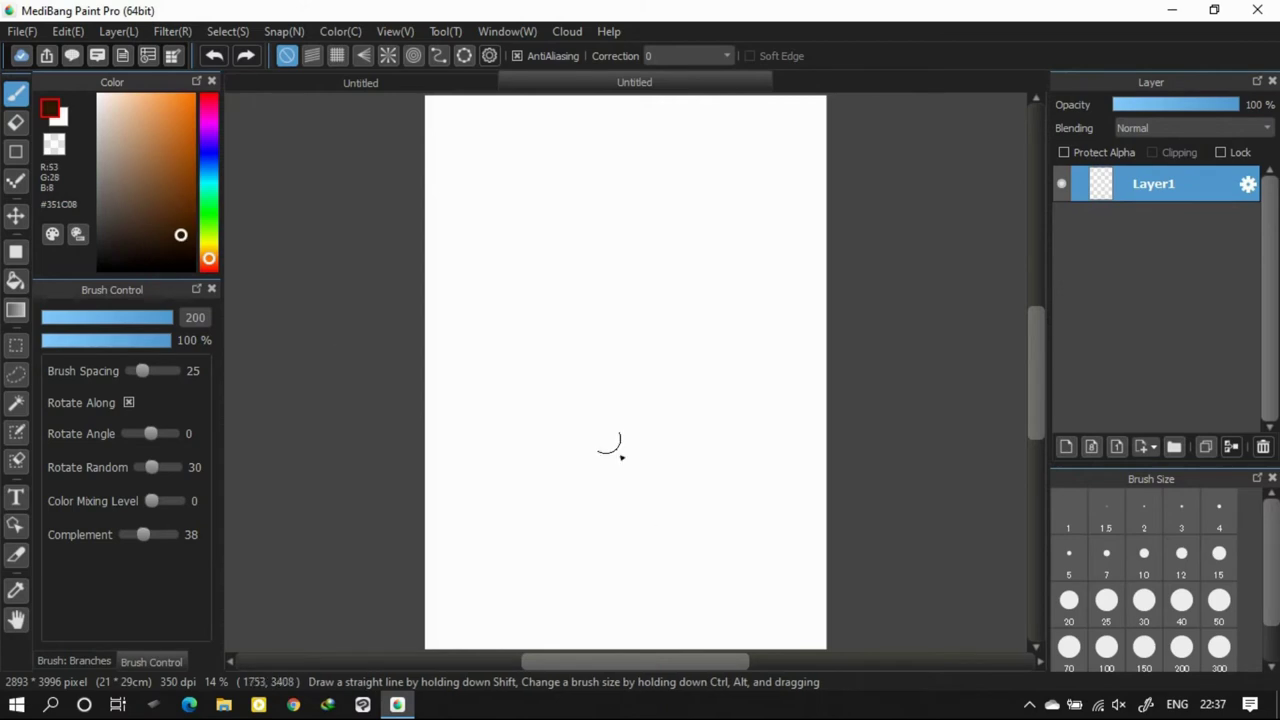
pyautogui.click(74, 661)
pyautogui.scroll(3, 142, 375)
pyautogui.click(116, 459)
pyautogui.moveTo(618, 298)
pyautogui.mouseDown()
pyautogui.moveTo(617, 463)
pyautogui.moveTo(593, 488)
pyautogui.moveTo(617, 306)
pyautogui.moveTo(620, 463)
pyautogui.moveTo(603, 423)
pyautogui.mouseUp()
pyautogui.moveTo(589, 268)
pyautogui.mouseDown()
pyautogui.moveTo(610, 376)
pyautogui.moveTo(599, 330)
pyautogui.mouseUp()
pyautogui.click(217, 54)
# Draw tapering bare branches at the top of the trunk using the Pen brush at size 40
pyautogui.click(108, 311)
pyautogui.click(113, 332)
pyautogui.click(1181, 606)
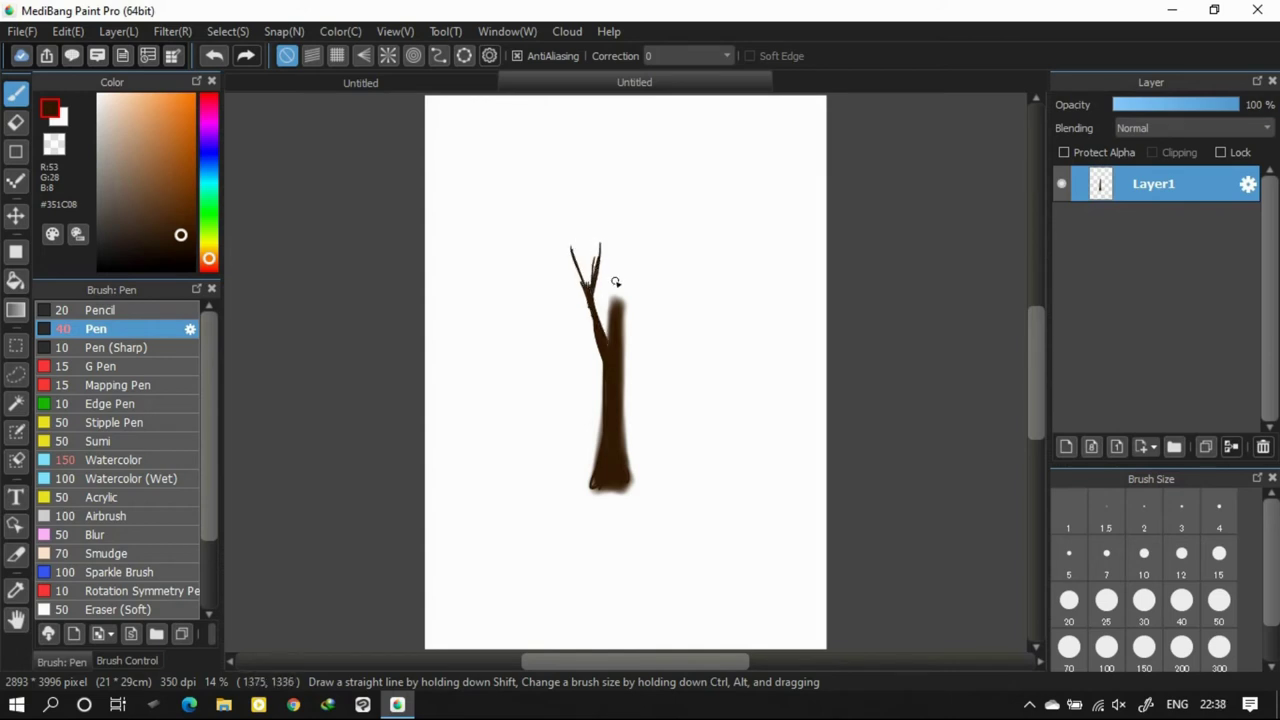
pyautogui.moveTo(615, 305)
pyautogui.mouseDown()
pyautogui.moveTo(629, 230)
pyautogui.moveTo(627, 258)
pyautogui.mouseUp()
pyautogui.moveTo(632, 310)
pyautogui.mouseDown()
pyautogui.moveTo(667, 258)
pyautogui.moveTo(619, 338)
pyautogui.mouseUp()
pyautogui.moveTo(650, 290); pyautogui.dragTo(670, 252)
pyautogui.moveTo(622, 330); pyautogui.dragTo(600, 250)
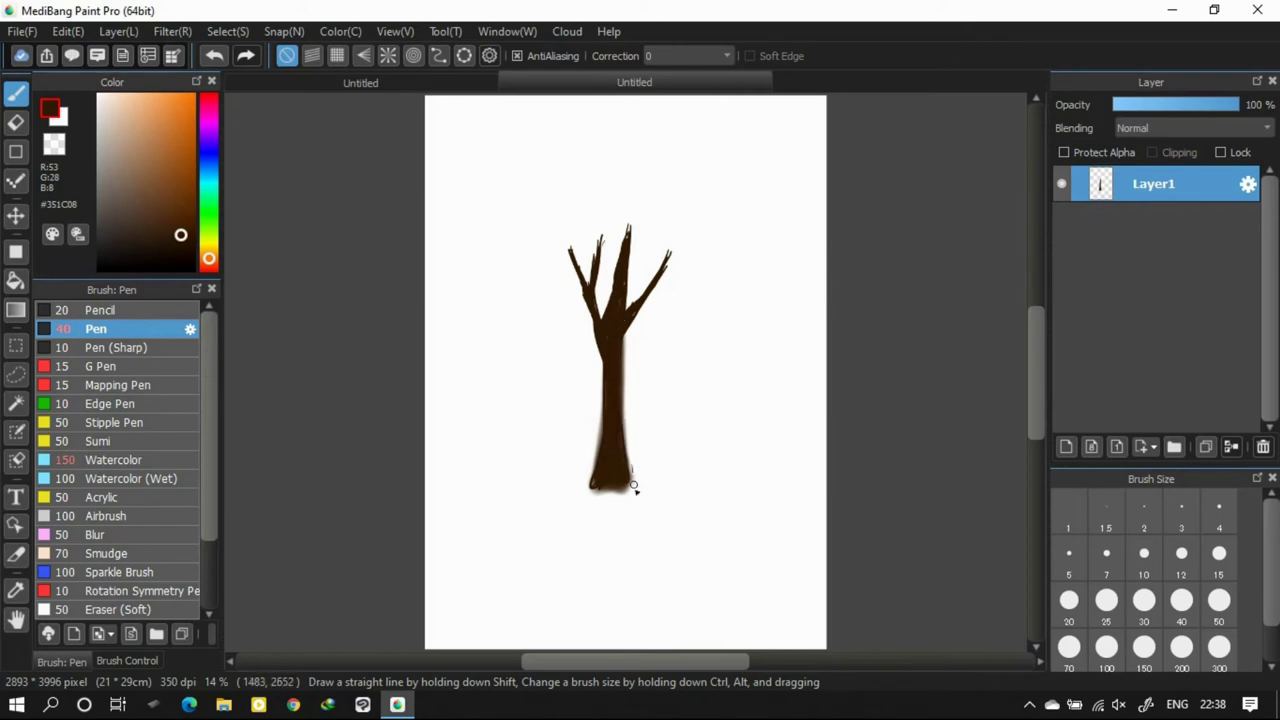
# Add Layer2 clipped to the tree layer and shade the trunk with the Watercolor brush in brown #7D4515
pyautogui.click(1065, 447)
pyautogui.click(1122, 218)
pyautogui.click(1160, 186)
pyautogui.click(179, 184)
pyautogui.click(113, 459)
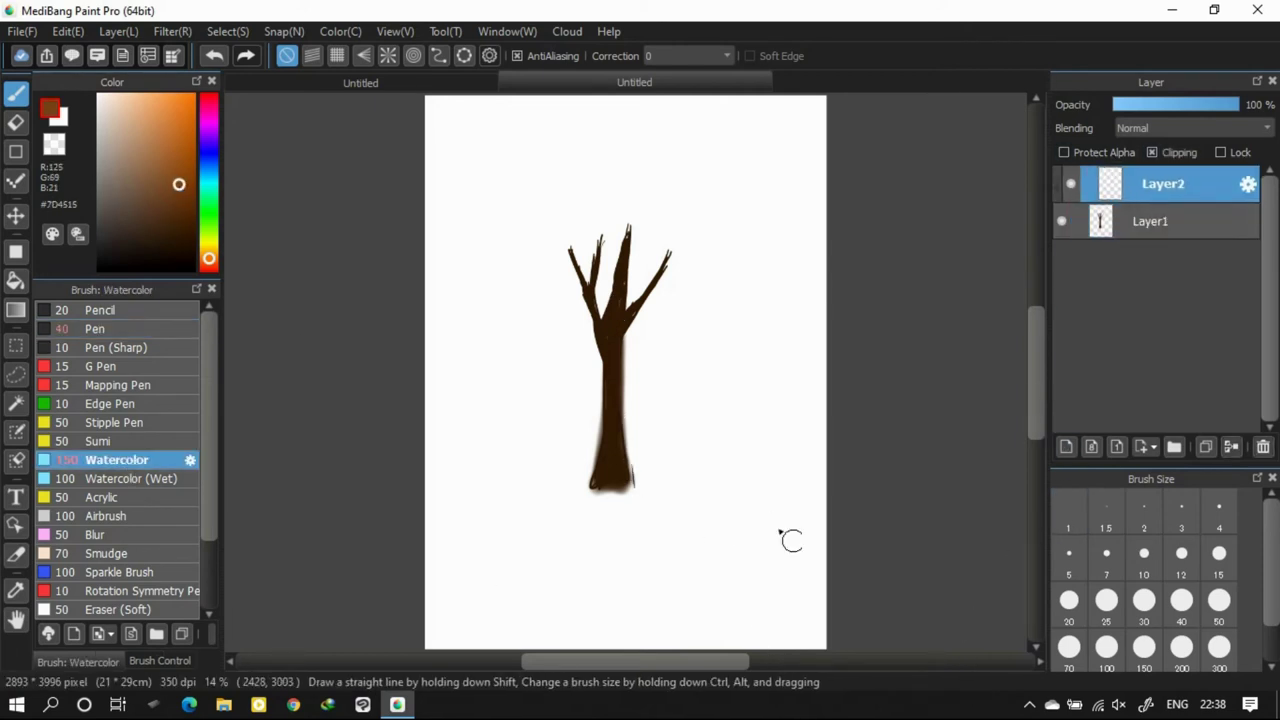
pyautogui.scroll(1, 633, 365)
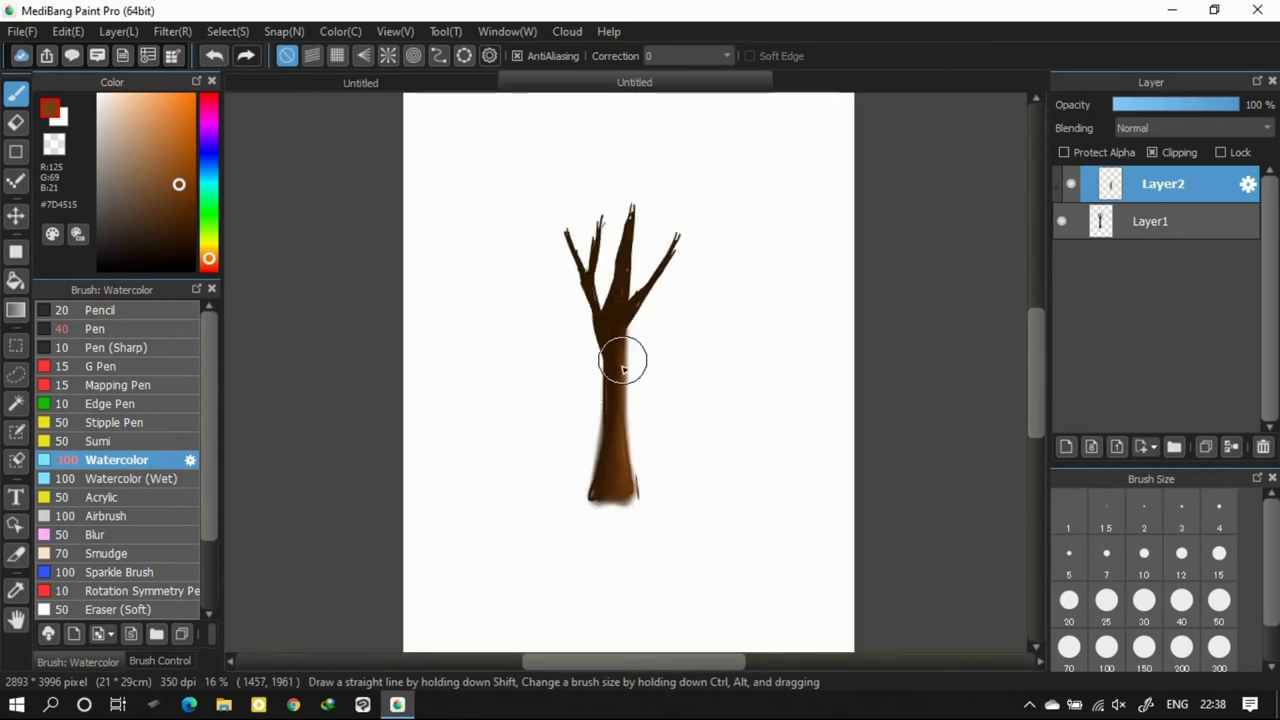
# Brighten the right side of the trunk with light brown #D29A69 on Layer2
pyautogui.click(170, 128)
pyautogui.click(146, 124)
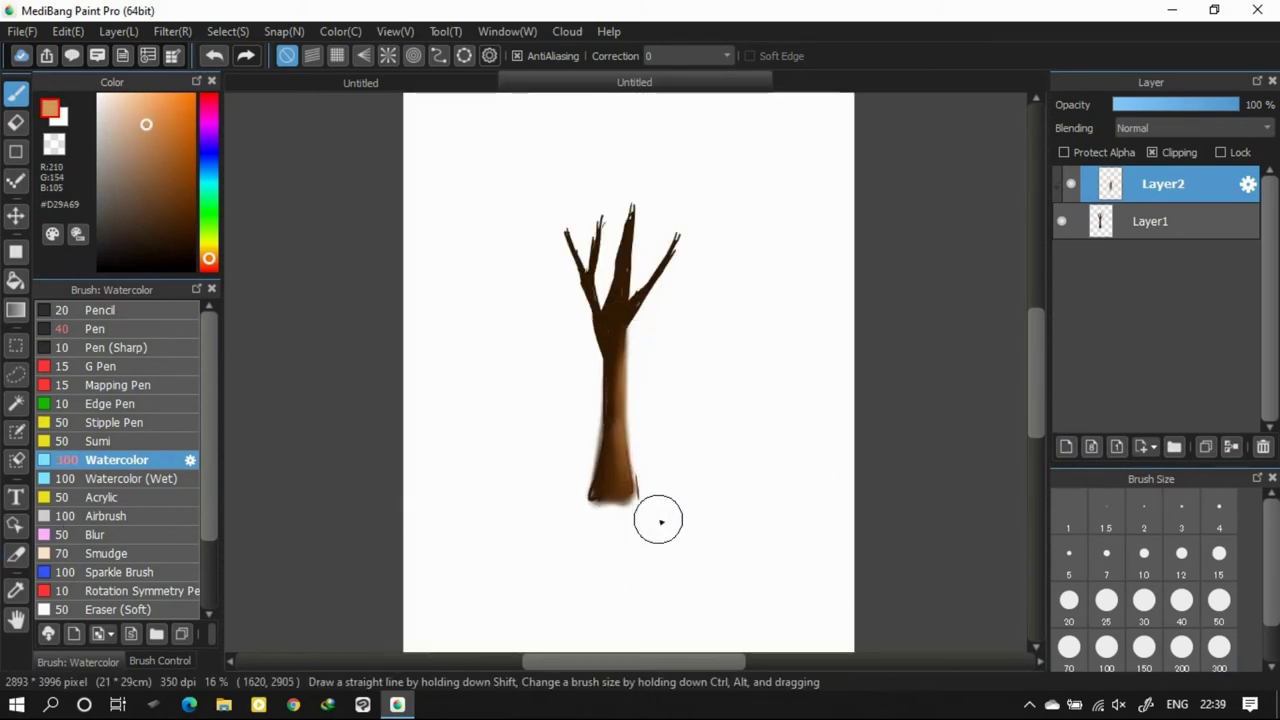
pyautogui.moveTo(634, 416); pyautogui.dragTo(638, 478)
# Paint pale yellow #F9F3A2 highlights down the trunk with the Watercolor brush at size 70
pyautogui.click(131, 98)
pyautogui.click(1181, 650)
pyautogui.click(1069, 650)
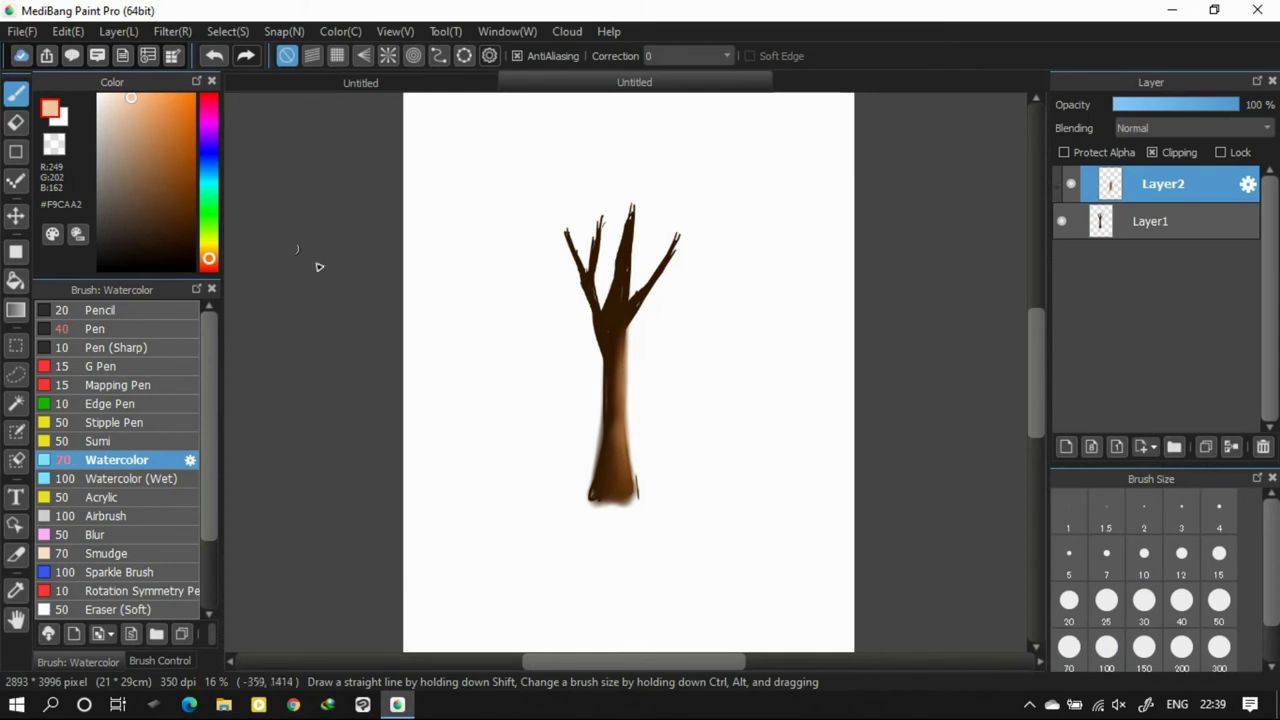
pyautogui.click(209, 244)
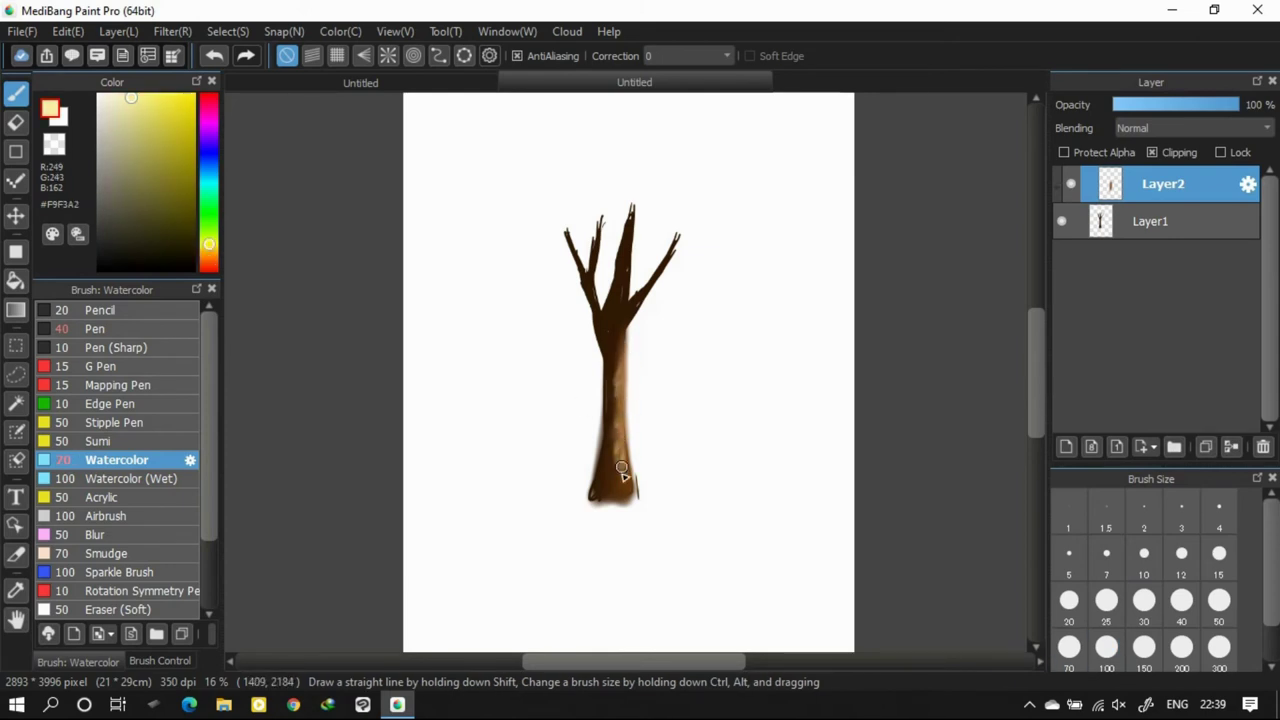
pyautogui.moveTo(622, 460); pyautogui.dragTo(623, 470)
# Turn off Protect Alpha on Layer1 and fill out the trunk's base with the sampled dark brown #361D09
pyautogui.scroll(-1, 622, 466)
pyautogui.scroll(4, 609, 467)
pyautogui.scroll(-1, 608, 466)
pyautogui.scroll(1, 602, 370)
pyautogui.click(1150, 221)
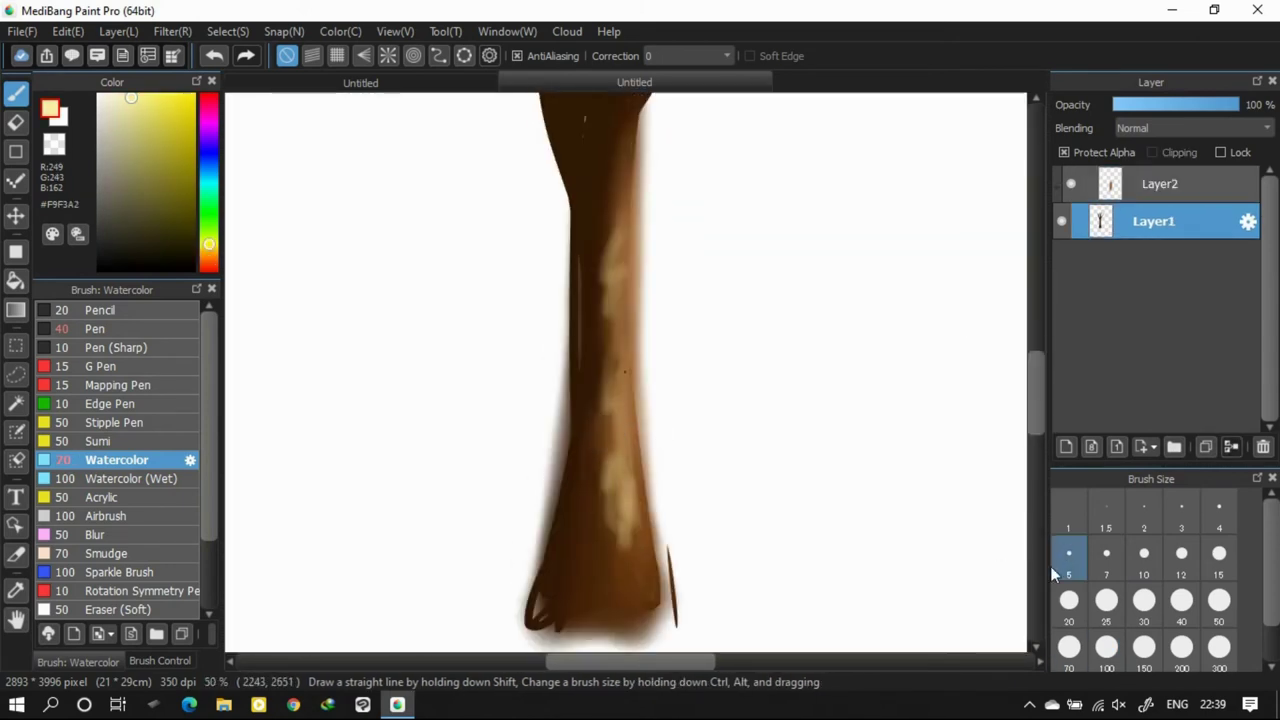
pyautogui.keyDown('alt'); pyautogui.click(551, 583); pyautogui.keyUp('alt')
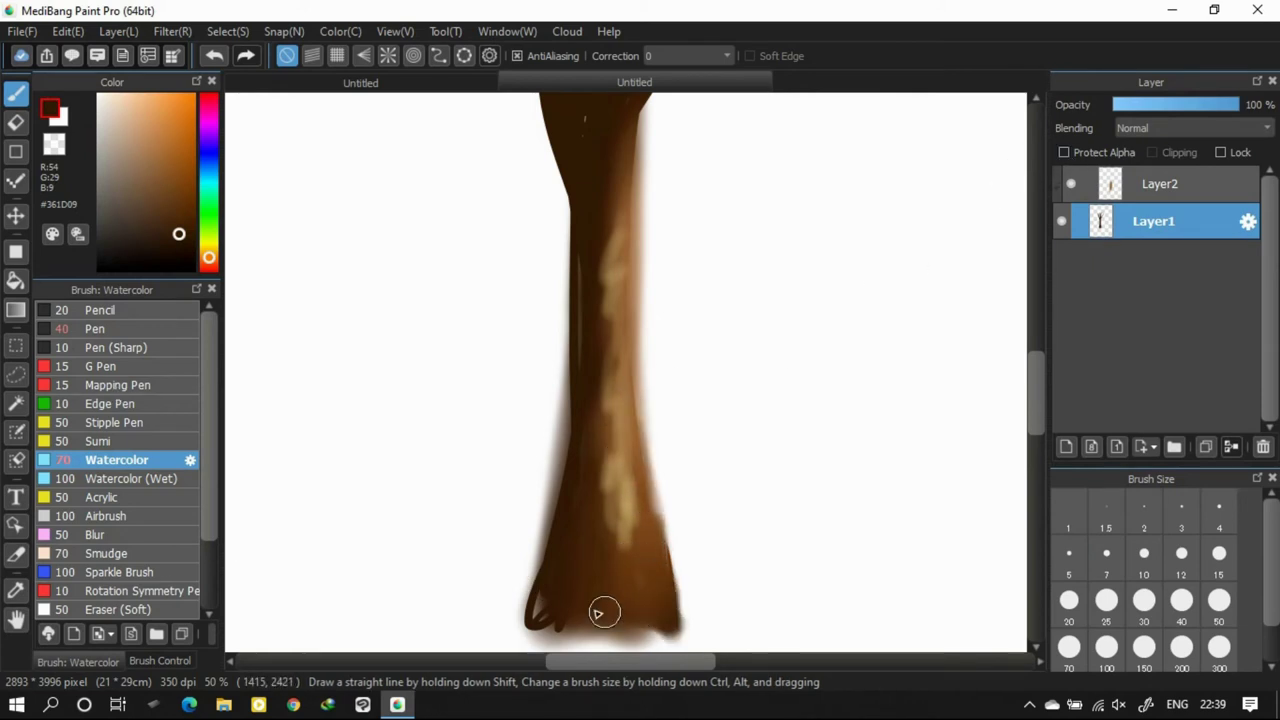
pyautogui.moveTo(542, 617); pyautogui.dragTo(652, 634)
# Undo the stray stroke along the trunk's left edge and repaint that side in dark brown
pyautogui.moveTo(579, 196); pyautogui.dragTo(565, 395)
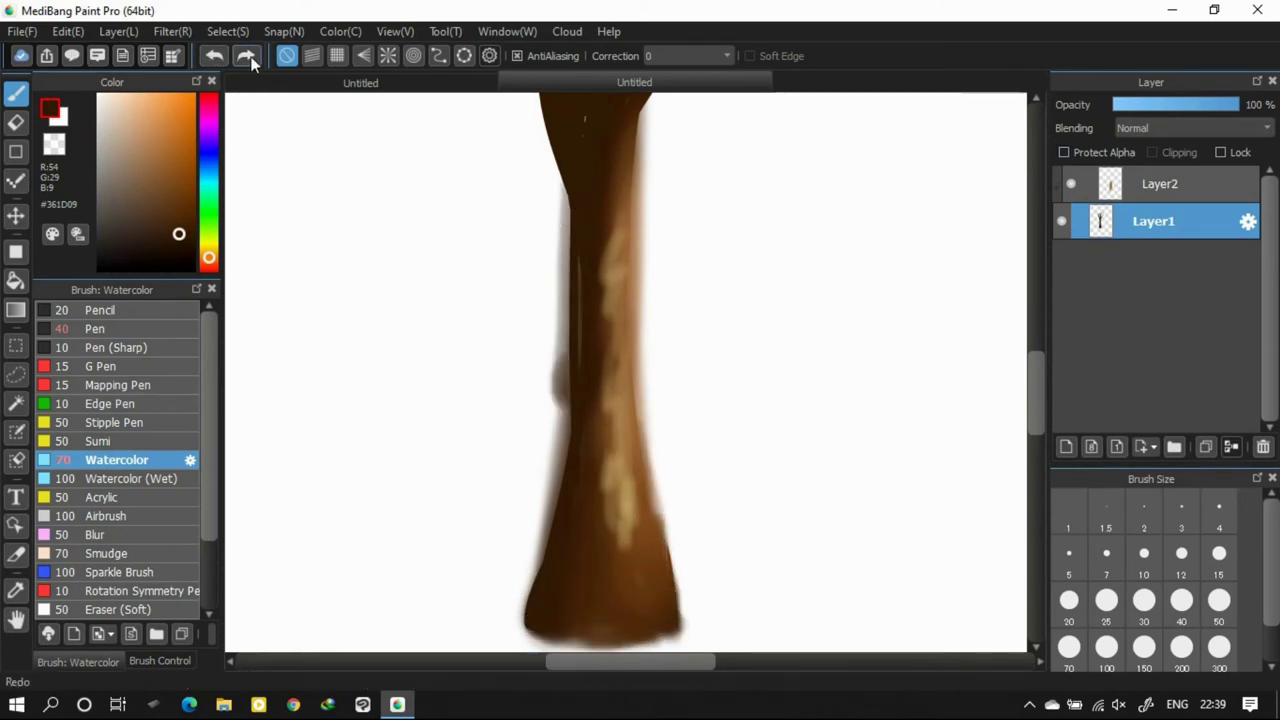
pyautogui.click(216, 56)
pyautogui.moveTo(590, 226); pyautogui.dragTo(567, 502)
pyautogui.moveTo(583, 172); pyautogui.dragTo(574, 400)
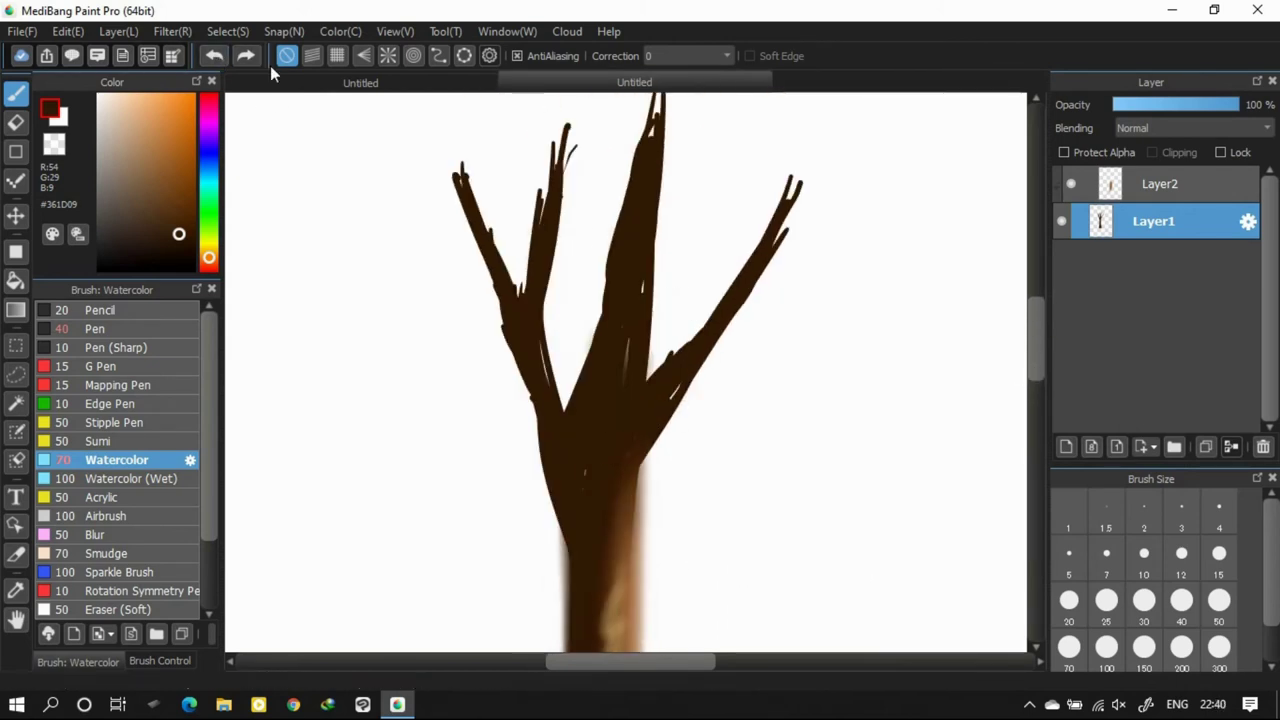
# Thicken and soften the right-hand branch in dark brown, and undo the stroke on the left-hand branch
pyautogui.moveTo(762, 245); pyautogui.dragTo(788, 197)
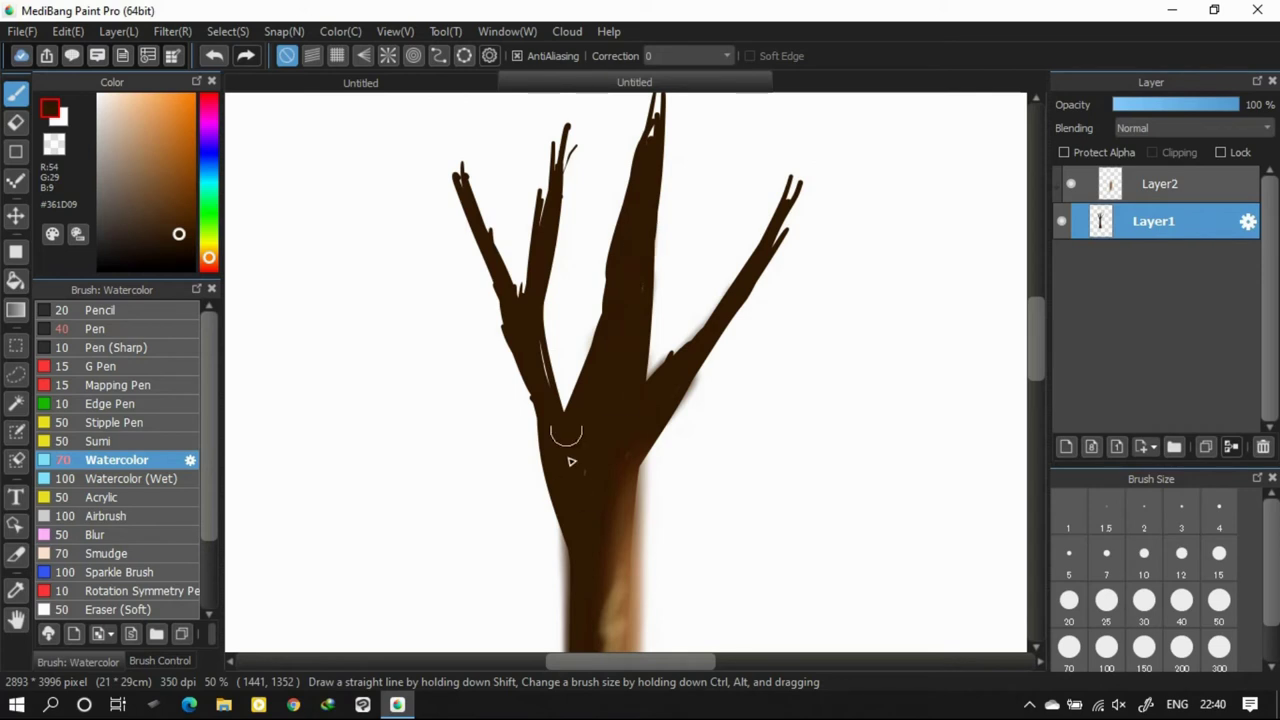
pyautogui.moveTo(438, 185); pyautogui.dragTo(508, 295)
pyautogui.click(214, 55)
# Add an unclipped Layer3 above Layer2 and choose the Branches brush with dark green #212D05
pyautogui.scroll(-4, 563, 457)
pyautogui.moveTo(1031, 362); pyautogui.dragTo(1033, 395)
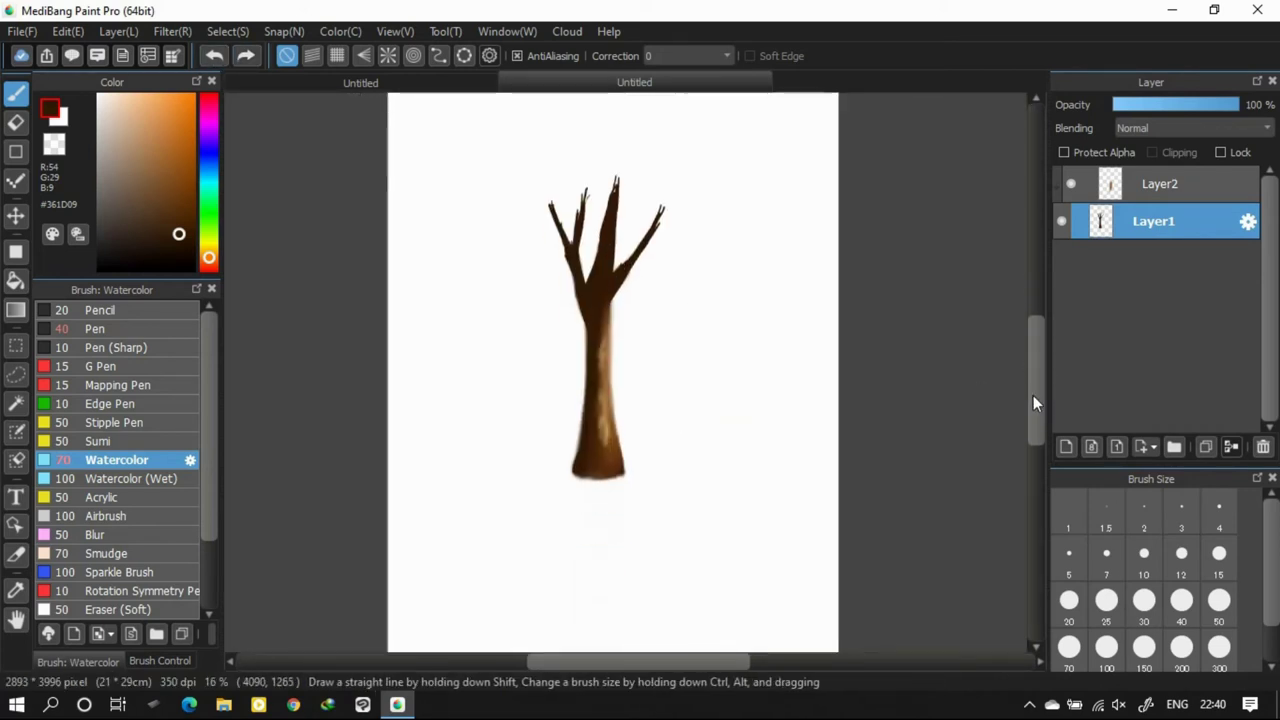
pyautogui.click(1136, 178)
pyautogui.click(1066, 447)
pyautogui.click(1153, 153)
pyautogui.scroll(-2, 156, 575)
pyautogui.click(117, 608)
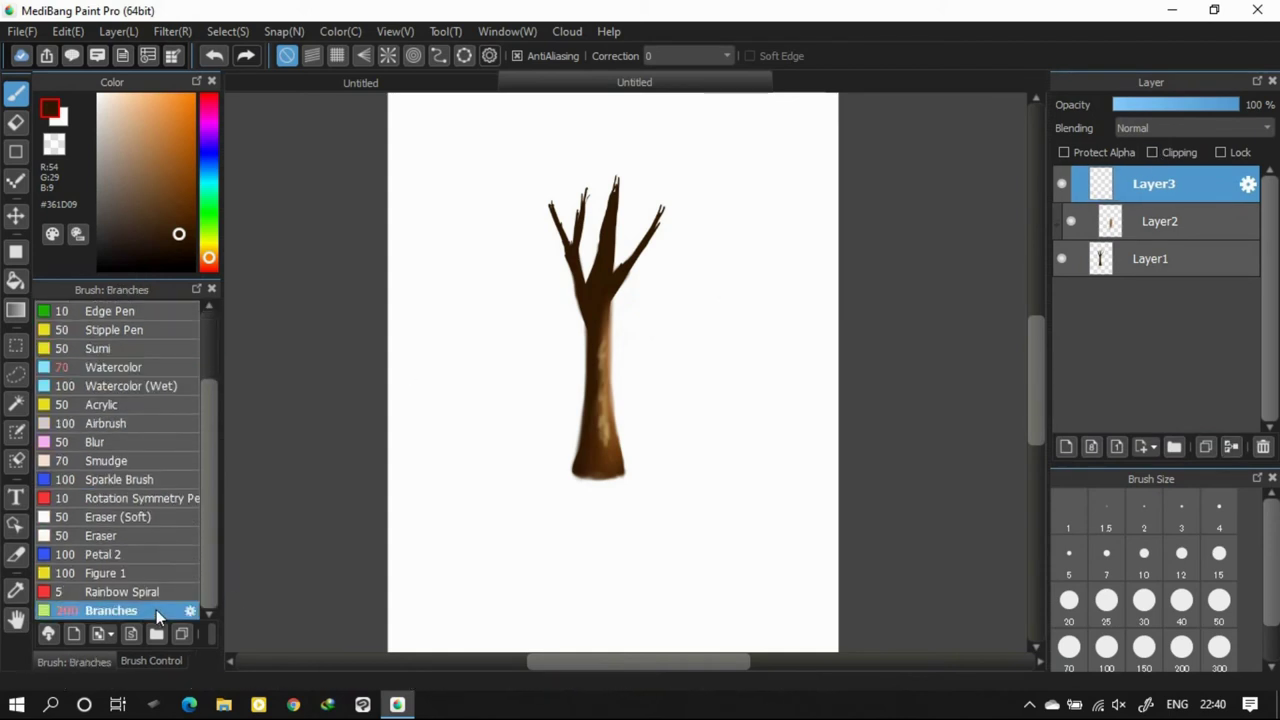
pyautogui.scroll(1, 212, 481)
pyautogui.click(209, 236)
# Select Layer1 and Layer2 together and move the tree down towards the lower part of the canvas
pyautogui.moveTo(1033, 395); pyautogui.dragTo(1032, 418)
pyautogui.keyDown('ctrl'); pyautogui.click(1154, 222); pyautogui.keyUp('ctrl')
pyautogui.click(1154, 256)
pyautogui.keyDown('ctrl'); pyautogui.click(1157, 230); pyautogui.keyUp('ctrl')
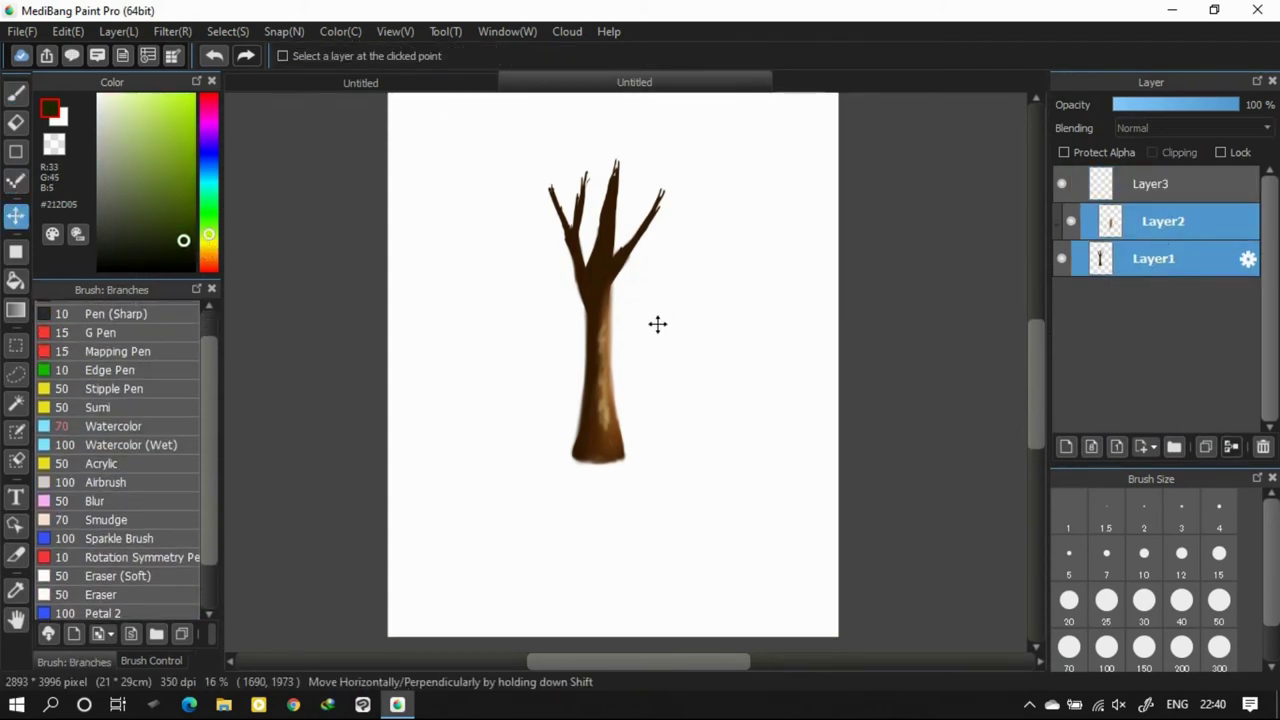
pyautogui.moveTo(651, 323); pyautogui.dragTo(661, 412)
# Paint a full crown of foliage over the branches on Layer3 with the Branches brush at size 300
pyautogui.click(1150, 188)
pyautogui.moveTo(1035, 410); pyautogui.dragTo(1034, 392)
pyautogui.scroll(-1, 208, 526)
pyautogui.click(15, 93)
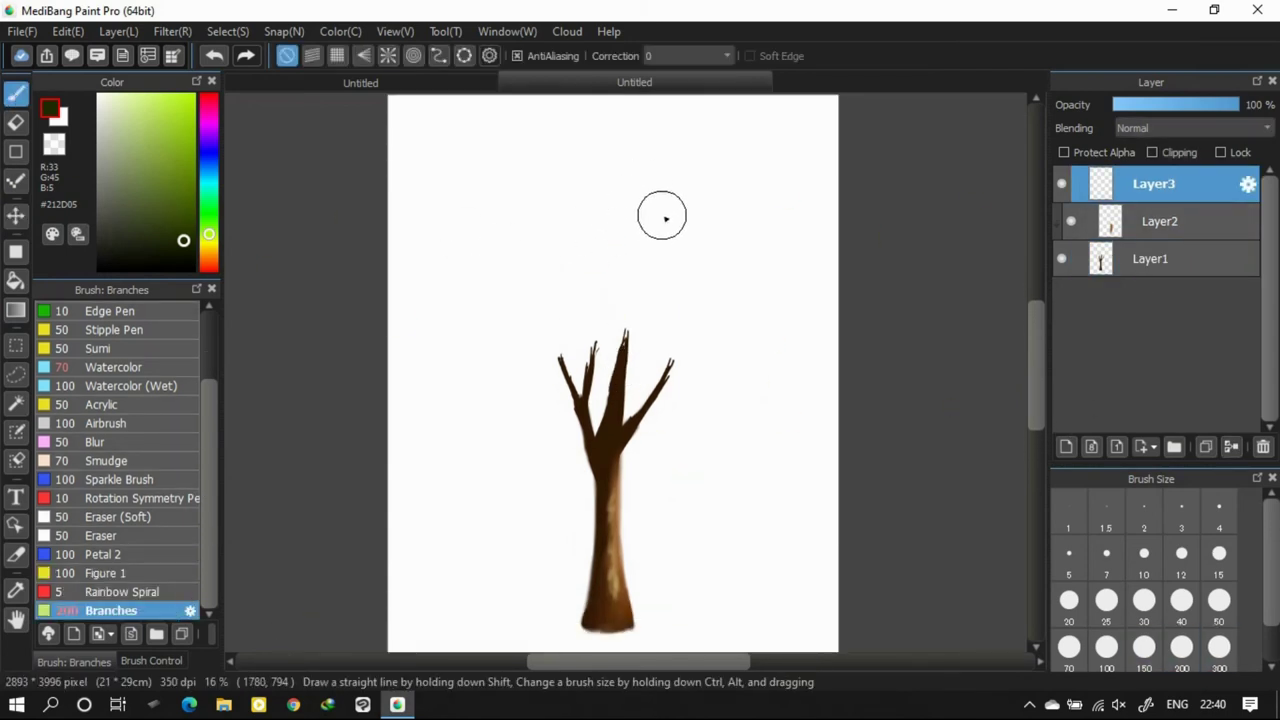
pyautogui.moveTo(671, 255)
pyautogui.mouseDown()
pyautogui.moveTo(698, 275)
pyautogui.moveTo(671, 194)
pyautogui.moveTo(706, 337)
pyautogui.mouseUp()
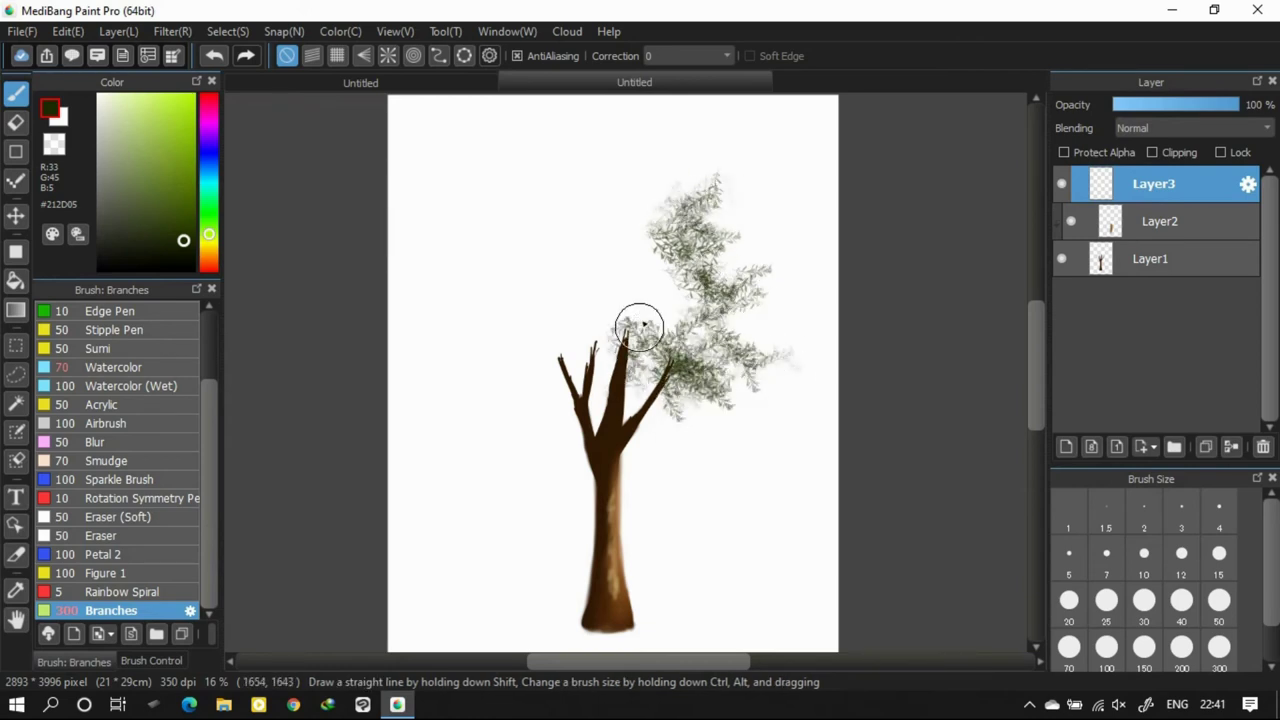
pyautogui.moveTo(655, 318)
pyautogui.mouseDown()
pyautogui.moveTo(685, 292)
pyautogui.moveTo(637, 124)
pyautogui.moveTo(580, 277)
pyautogui.moveTo(710, 235)
pyautogui.moveTo(755, 345)
pyautogui.moveTo(642, 212)
pyautogui.moveTo(554, 357)
pyautogui.moveTo(525, 335)
pyautogui.moveTo(569, 131)
pyautogui.moveTo(473, 222)
pyautogui.moveTo(511, 311)
pyautogui.moveTo(571, 251)
pyautogui.moveTo(566, 355)
pyautogui.moveTo(482, 350)
pyautogui.moveTo(520, 397)
pyautogui.moveTo(452, 224)
pyautogui.moveTo(545, 200)
pyautogui.moveTo(620, 340)
pyautogui.moveTo(565, 400)
pyautogui.moveTo(590, 390)
pyautogui.moveTo(505, 260)
pyautogui.moveTo(615, 215)
pyautogui.moveTo(655, 330)
pyautogui.moveTo(568, 278)
pyautogui.mouseUp()
pyautogui.moveTo(728, 124)
pyautogui.mouseDown()
pyautogui.moveTo(688, 185)
pyautogui.moveTo(682, 232)
pyautogui.mouseUp()
pyautogui.moveTo(1036, 375); pyautogui.dragTo(1036, 370)
pyautogui.moveTo(548, 325); pyautogui.dragTo(513, 295)
# Set the Branches brush spacing to 11 and add Layer4 clipped to the foliage, with green #244E09 as the colour
pyautogui.click(151, 661)
pyautogui.moveTo(151, 369); pyautogui.dragTo(139, 367)
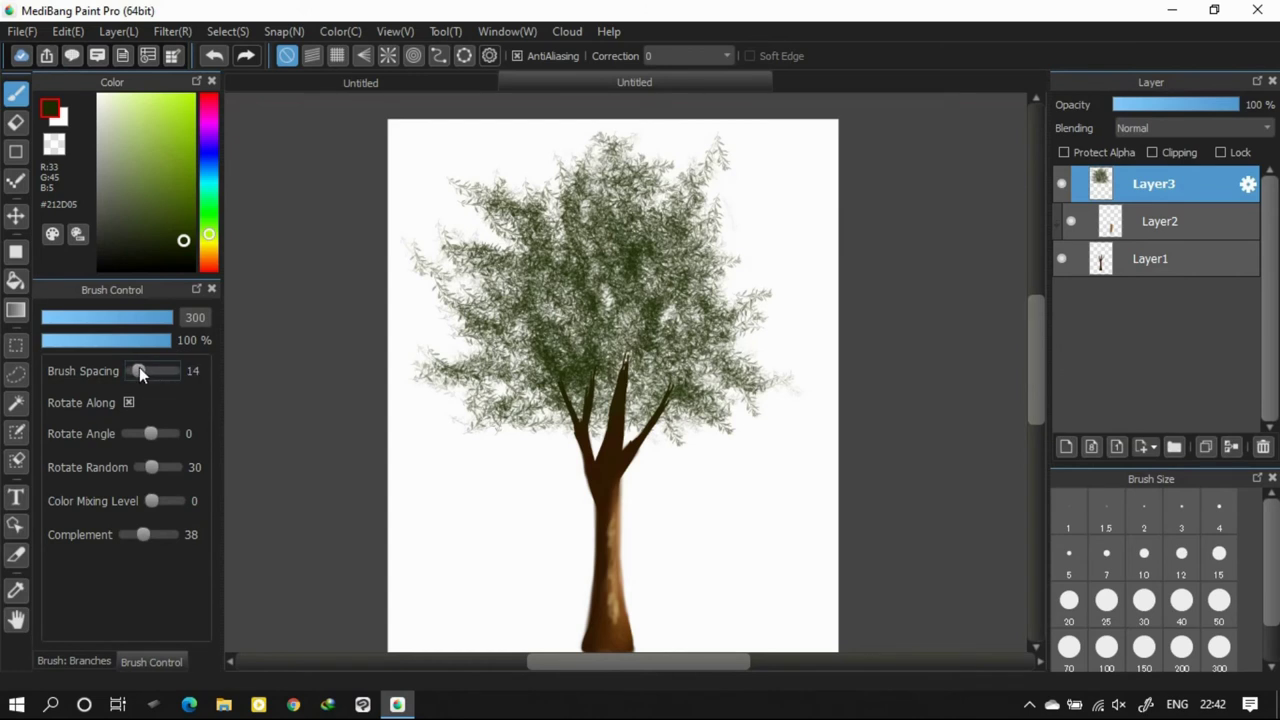
pyautogui.click(184, 217)
pyautogui.click(209, 225)
pyautogui.click(1066, 447)
pyautogui.click(1153, 153)
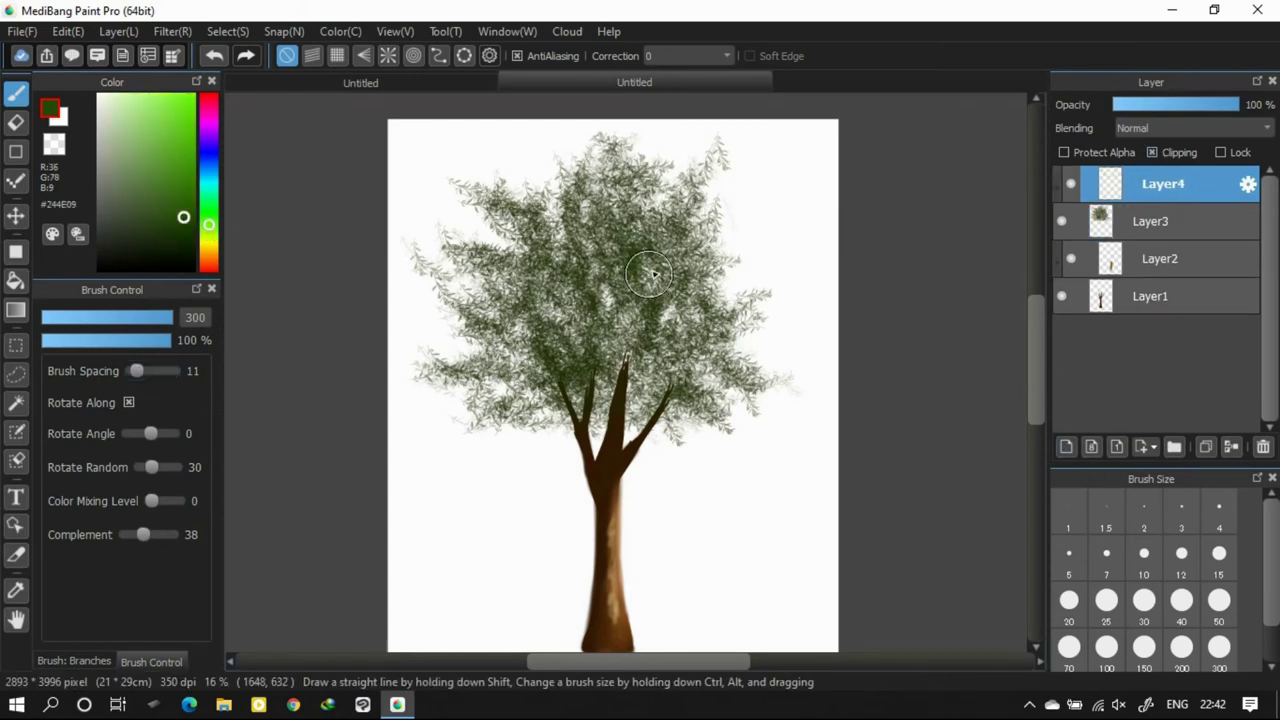
# Tint the right side of the crown with #244E09 and shade its left side with near-black green #071301
pyautogui.moveTo(642, 311); pyautogui.dragTo(680, 372)
pyautogui.click(189, 258)
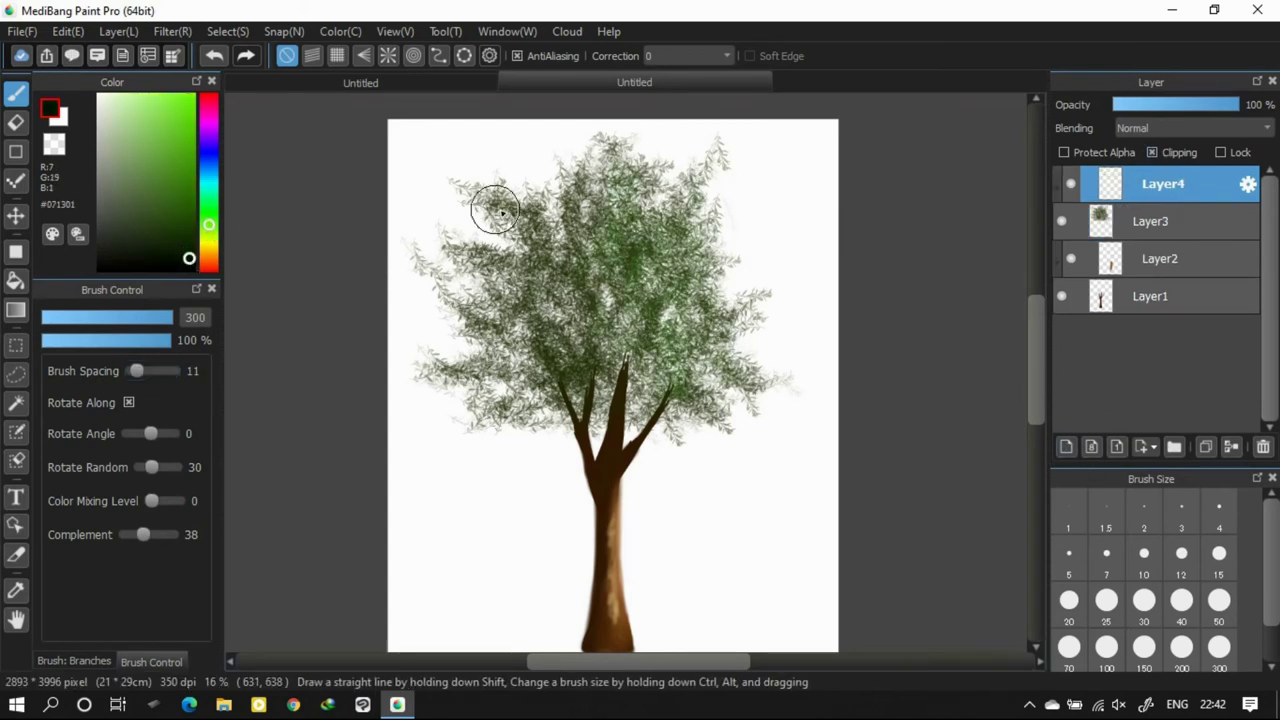
pyautogui.moveTo(497, 209)
pyautogui.mouseDown()
pyautogui.moveTo(539, 388)
pyautogui.moveTo(605, 250)
pyautogui.moveTo(674, 378)
pyautogui.mouseUp()
# Paint bright green #5EBF1D highlights through the middle and right side of the crown on Layer4
pyautogui.click(1146, 234)
pyautogui.click(1150, 186)
pyautogui.click(181, 138)
pyautogui.moveTo(588, 250); pyautogui.dragTo(608, 178)
pyautogui.moveTo(708, 164)
pyautogui.mouseDown()
pyautogui.moveTo(636, 287)
pyautogui.moveTo(651, 344)
pyautogui.moveTo(654, 398)
pyautogui.mouseUp()
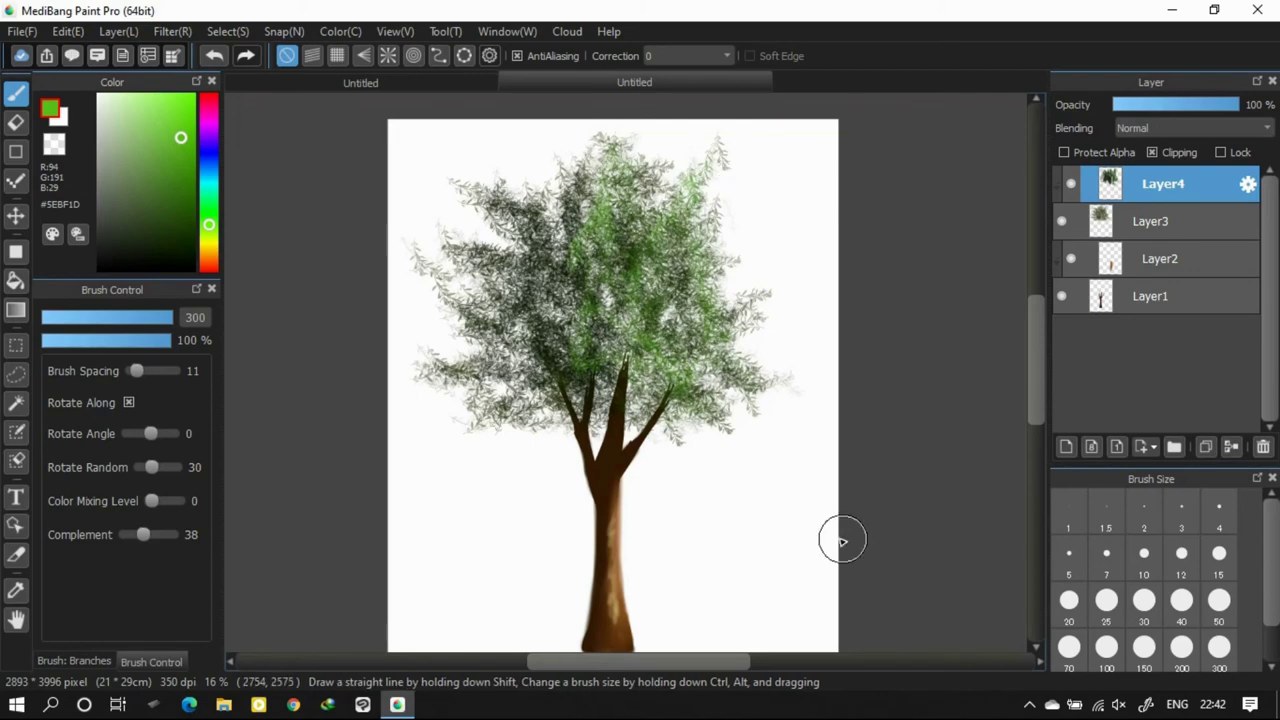
# Change the canvas background colour to dark grey
pyautogui.click(340, 31)
pyautogui.click(340, 31)
pyautogui.click(395, 31)
pyautogui.click(455, 567)
pyautogui.moveTo(587, 360); pyautogui.dragTo(566, 385)
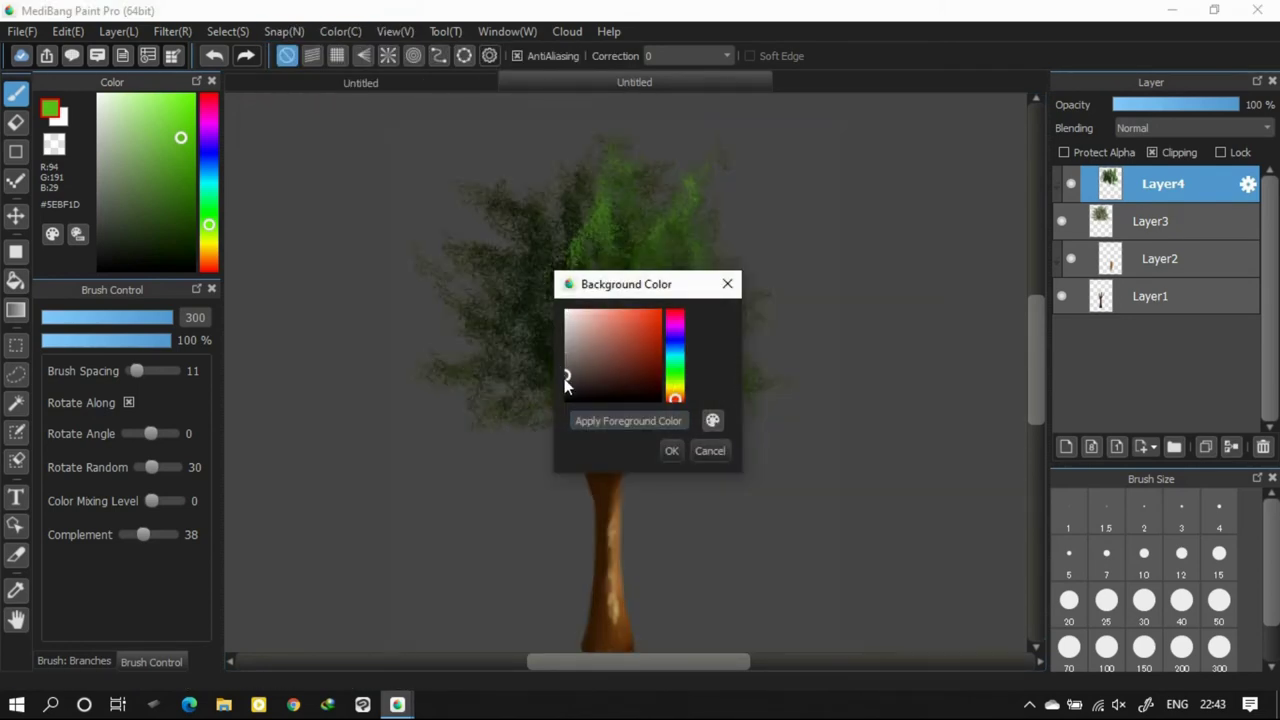
pyautogui.click(671, 451)
# Add Layer5 clipped to the foliage and paint light green #92EE54 leaf highlights across the crown
pyautogui.click(1066, 446)
pyautogui.click(161, 104)
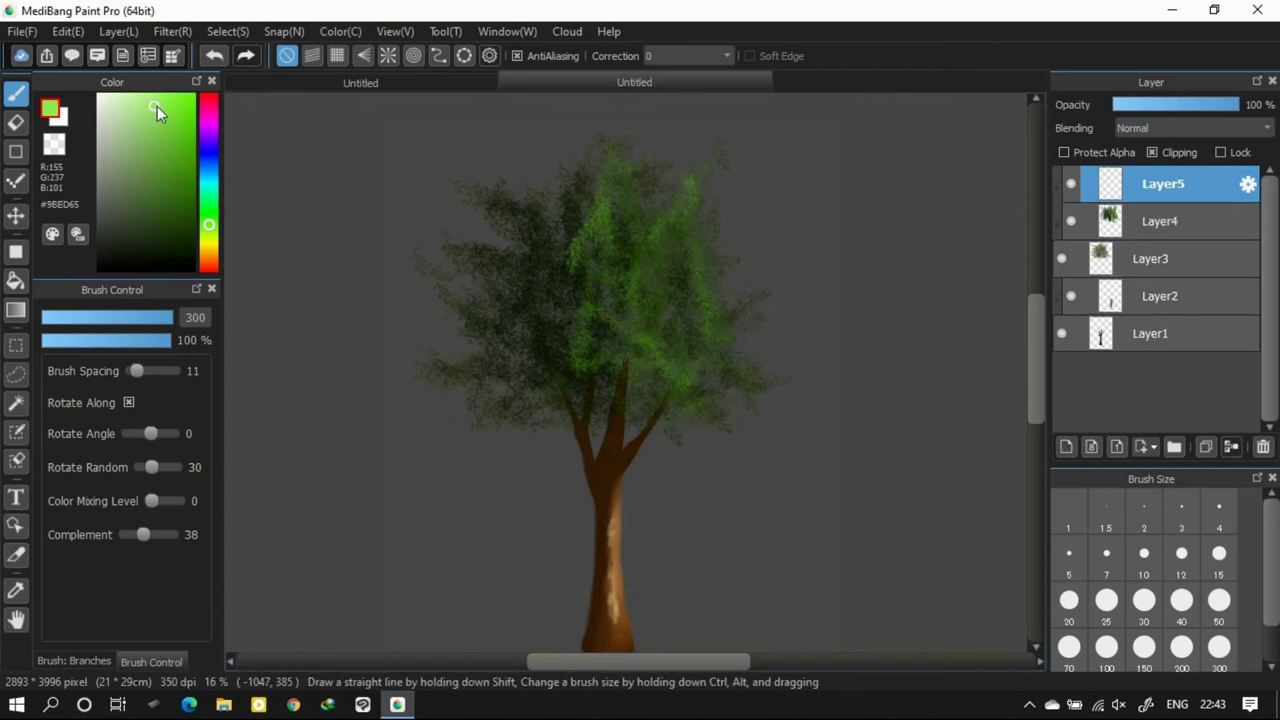
pyautogui.moveTo(628, 250)
pyautogui.mouseDown()
pyautogui.moveTo(686, 374)
pyautogui.moveTo(659, 292)
pyautogui.mouseUp()
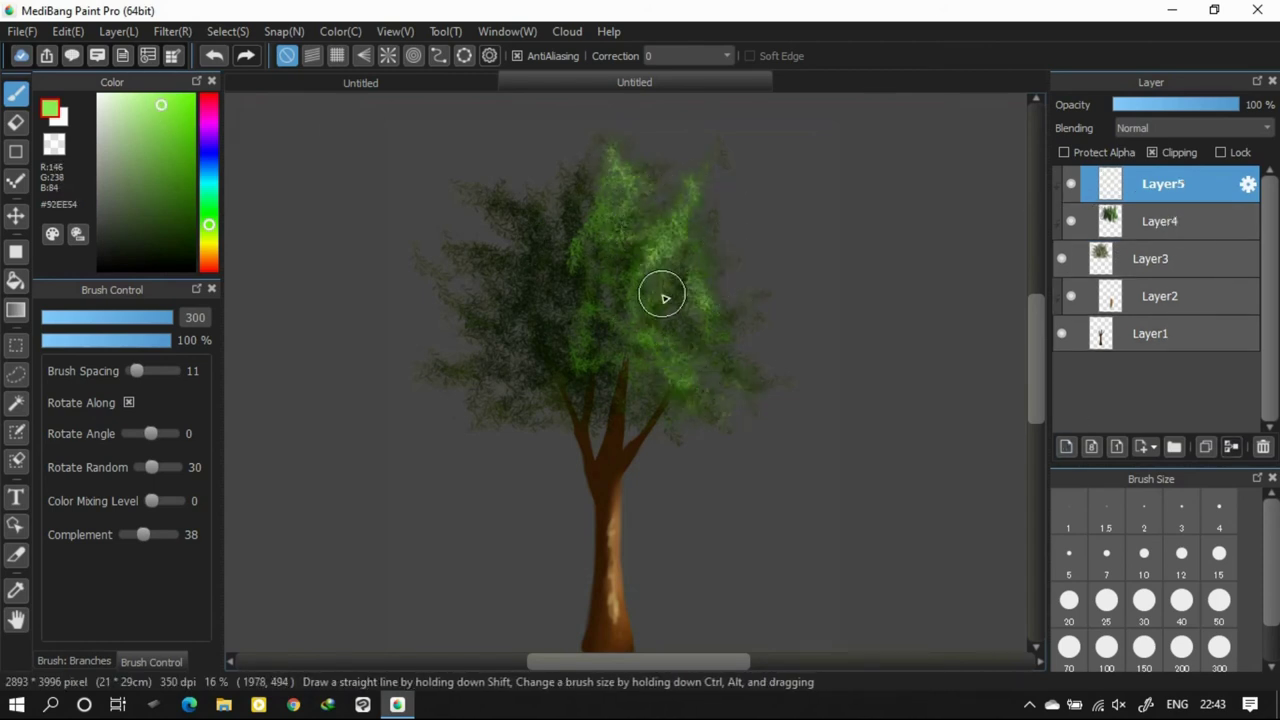
pyautogui.moveTo(636, 228)
pyautogui.mouseDown()
pyautogui.moveTo(648, 314)
pyautogui.moveTo(591, 310)
pyautogui.mouseUp()
pyautogui.moveTo(680, 362); pyautogui.dragTo(736, 265)
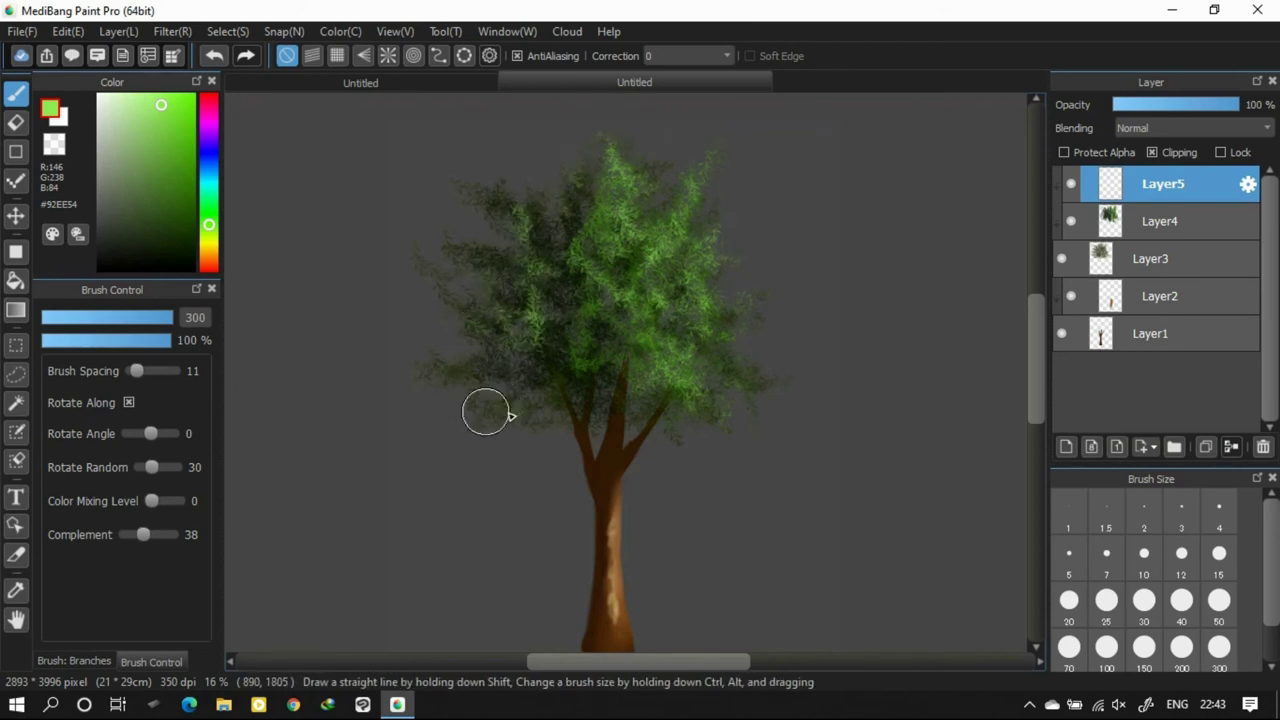
# Paint paler green #B0FE8D highlights over the centre and right side of the crown on Layer5
pyautogui.click(154, 105)
pyautogui.click(209, 214)
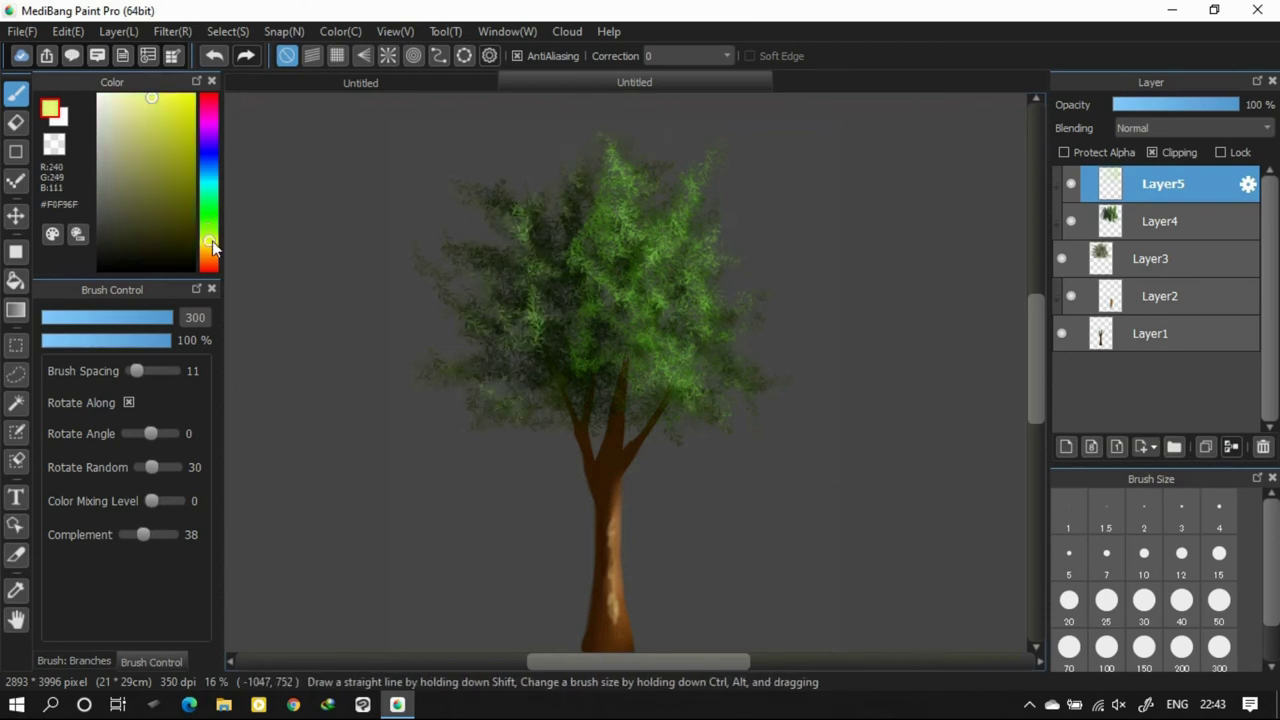
pyautogui.click(140, 94)
pyautogui.moveTo(598, 228)
pyautogui.mouseDown()
pyautogui.moveTo(589, 300)
pyautogui.moveTo(697, 203)
pyautogui.moveTo(744, 312)
pyautogui.mouseUp()
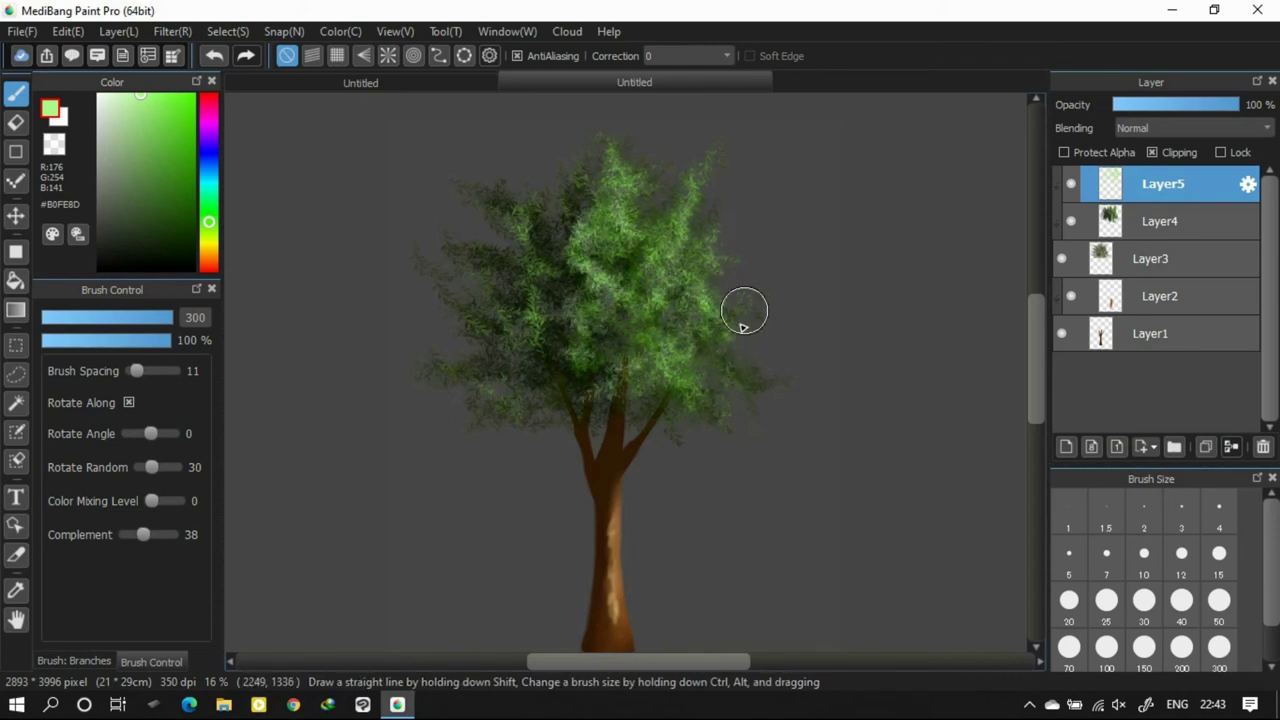
# Add Layer6 with Overlay blending and paint pale yellow #EFFE8D light on the right side of the crown
pyautogui.click(209, 239)
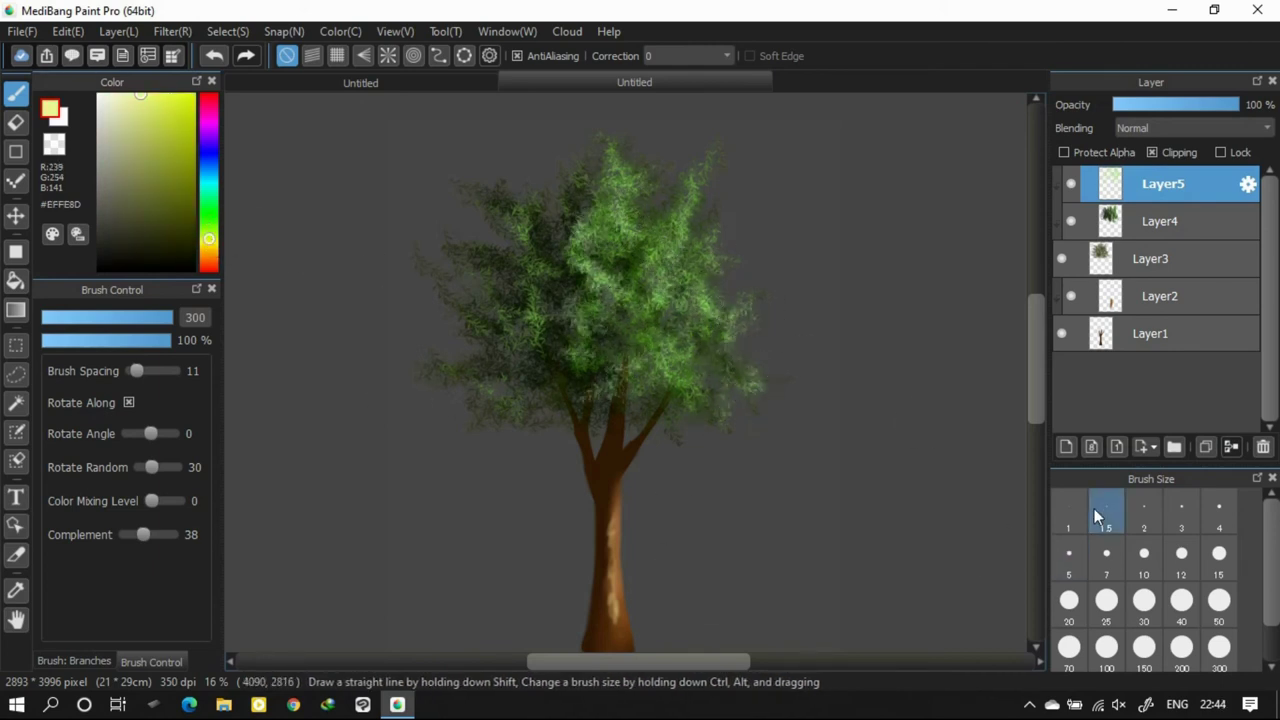
pyautogui.click(1066, 447)
pyautogui.click(1150, 128)
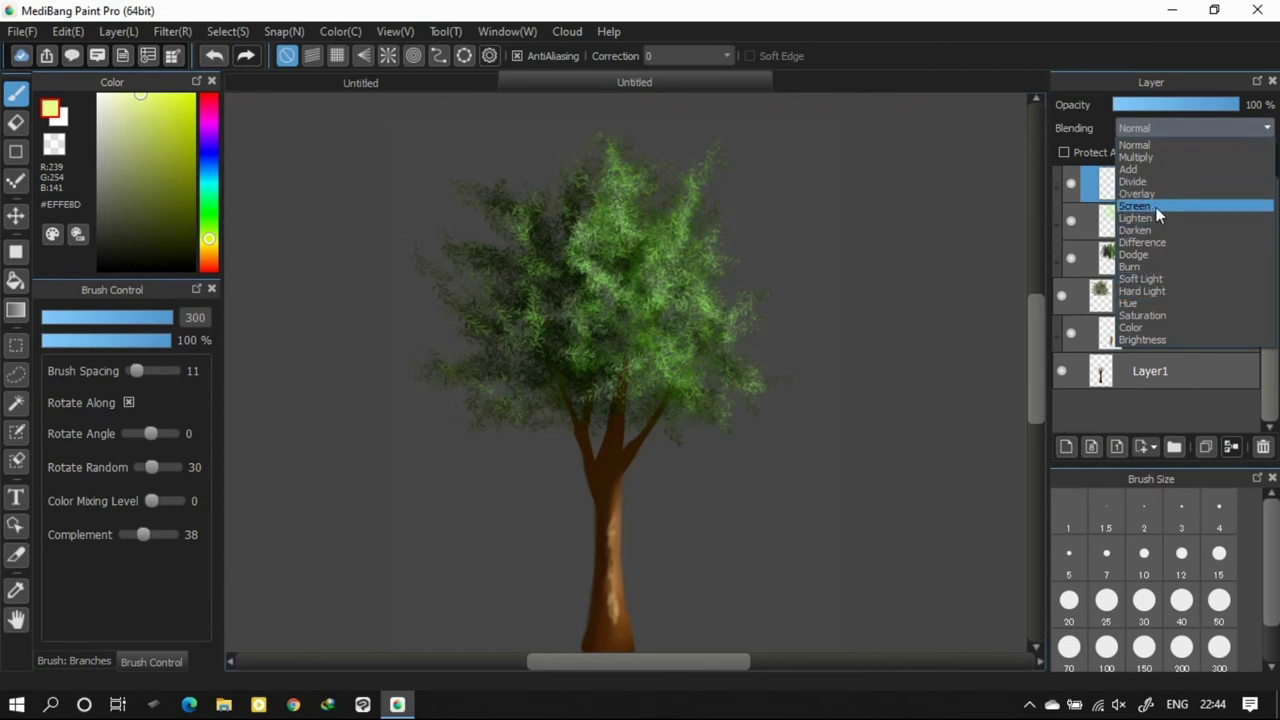
pyautogui.click(1155, 192)
pyautogui.moveTo(637, 182)
pyautogui.mouseDown()
pyautogui.moveTo(590, 234)
pyautogui.moveTo(610, 300)
pyautogui.moveTo(707, 319)
pyautogui.moveTo(721, 379)
pyautogui.moveTo(673, 230)
pyautogui.mouseUp()
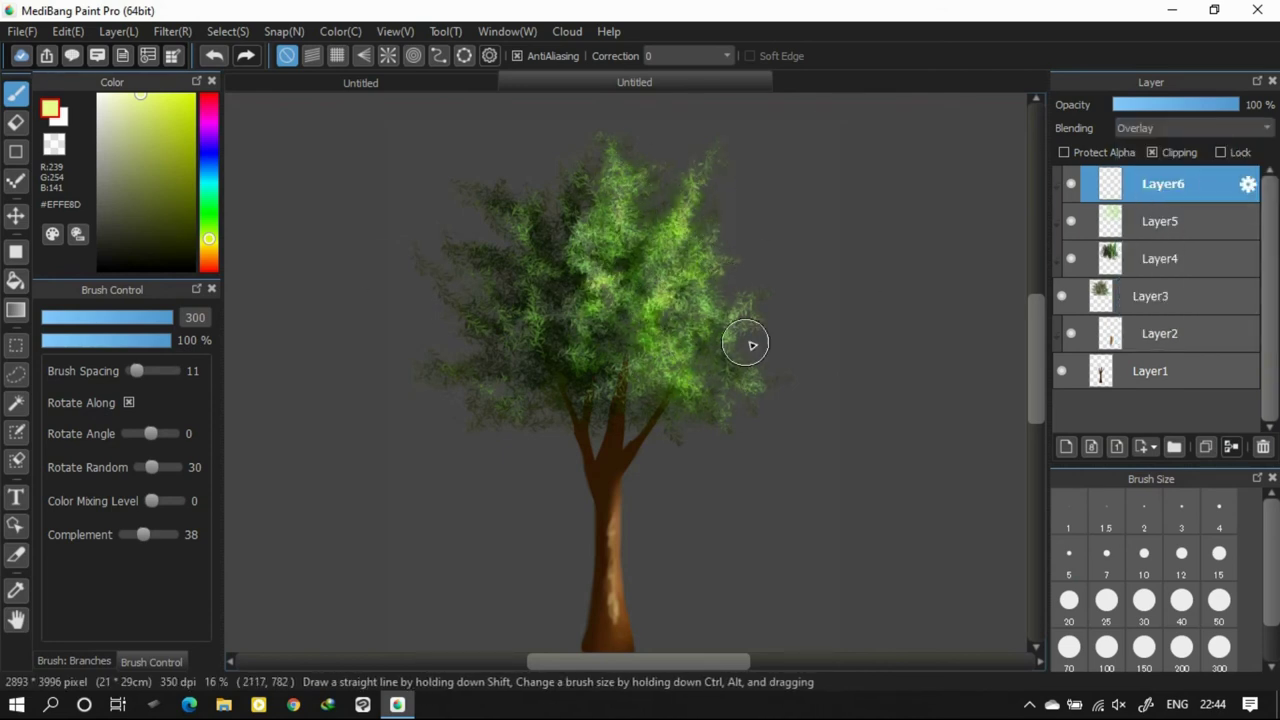
pyautogui.moveTo(747, 343); pyautogui.dragTo(751, 420)
# Sample dark green #141F04 from the shaded foliage and paint darker patches between the crown's leaf highlights on Layer4 and Layer5
pyautogui.click(1162, 259)
pyautogui.rightClick(545, 362)
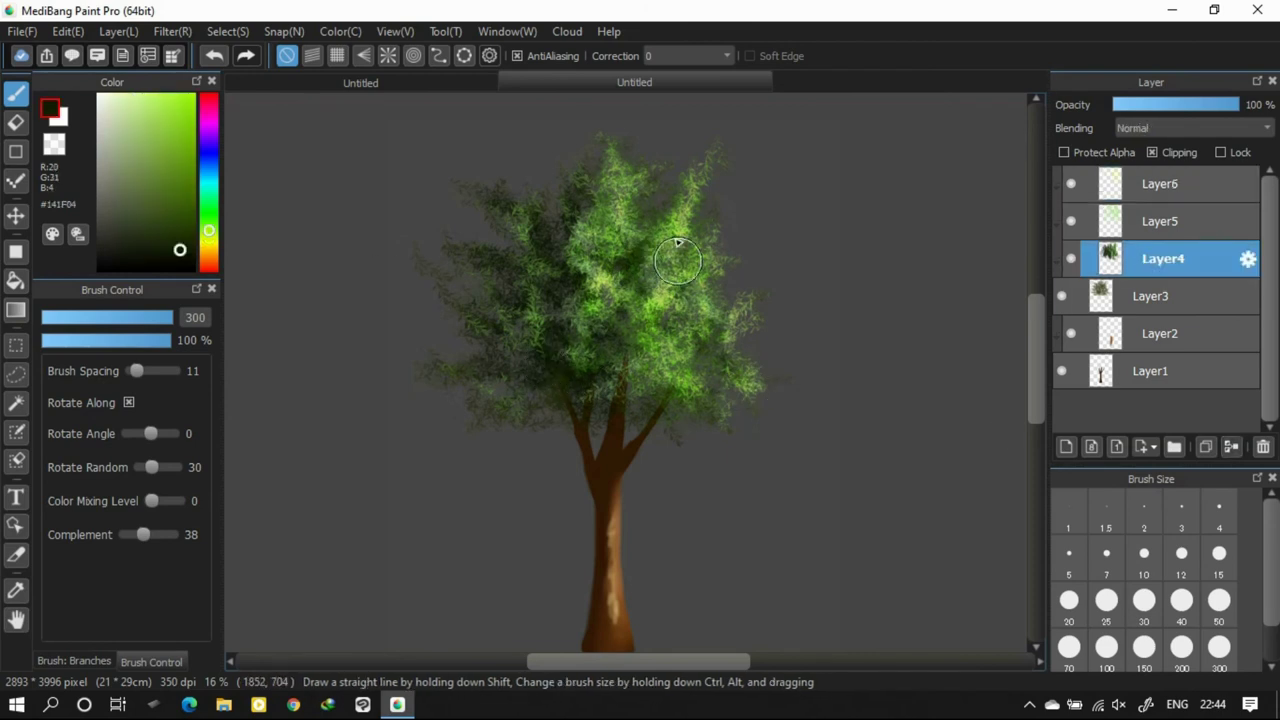
pyautogui.hotkey('ctrl', 'Up')
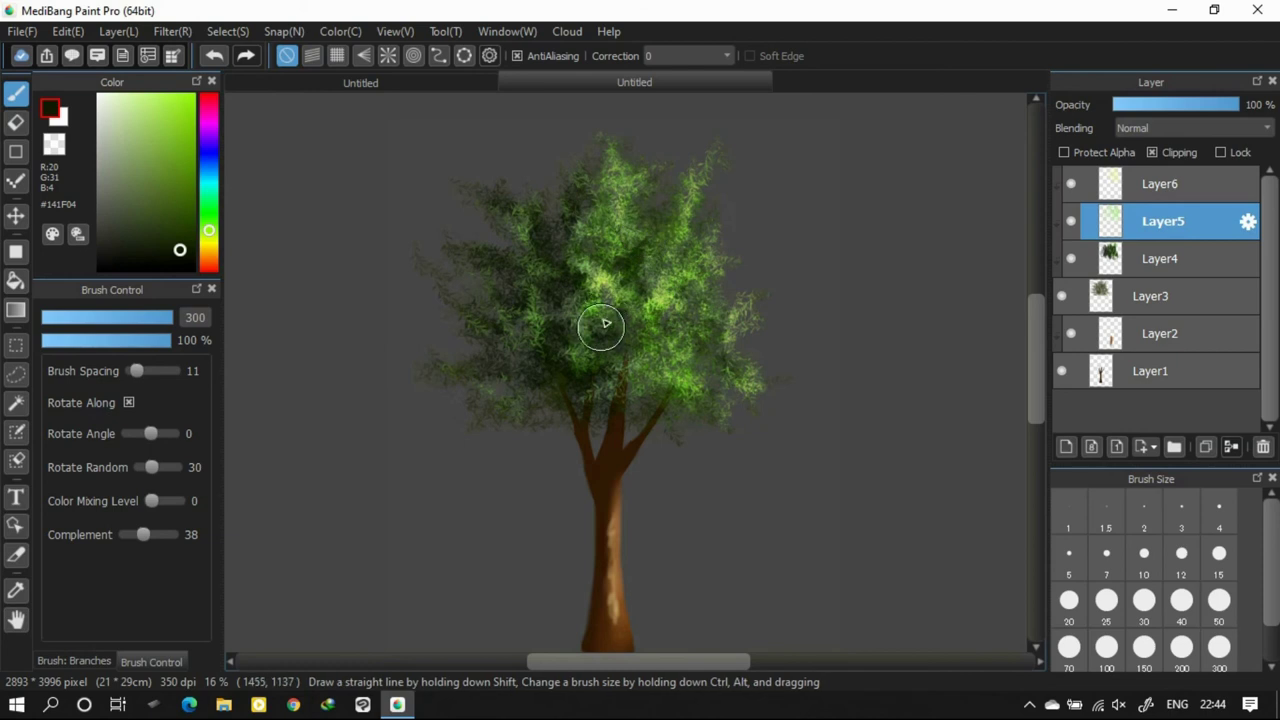
# Add a new layer and place it beneath the trunk's Layer1 at the bottom of the layer stack
pyautogui.click(1130, 300)
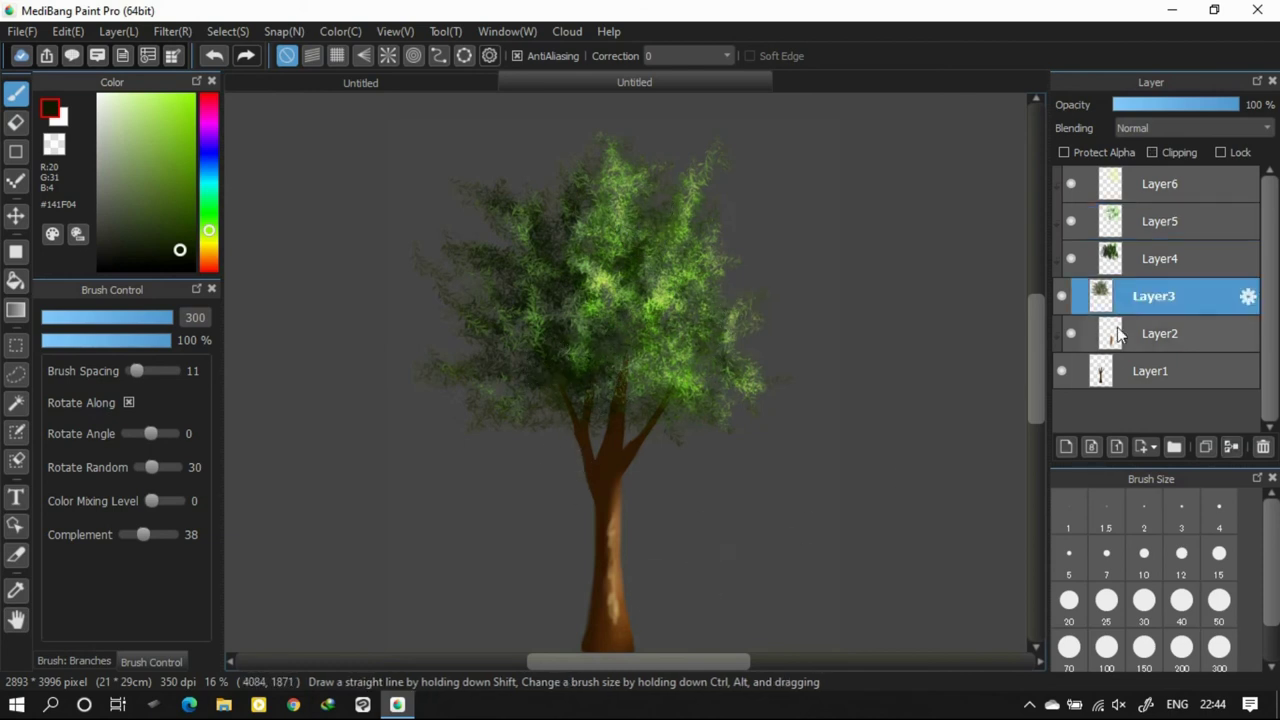
pyautogui.click(1112, 372)
pyautogui.click(1066, 446)
pyautogui.moveTo(1118, 374); pyautogui.dragTo(1124, 424)
# Paint dark green #0B1D03 foliage behind the crown on Layer7 and over the branch fork on Layer3
pyautogui.click(209, 223)
pyautogui.moveTo(472, 410)
pyautogui.mouseDown()
pyautogui.moveTo(566, 412)
pyautogui.moveTo(516, 390)
pyautogui.mouseUp()
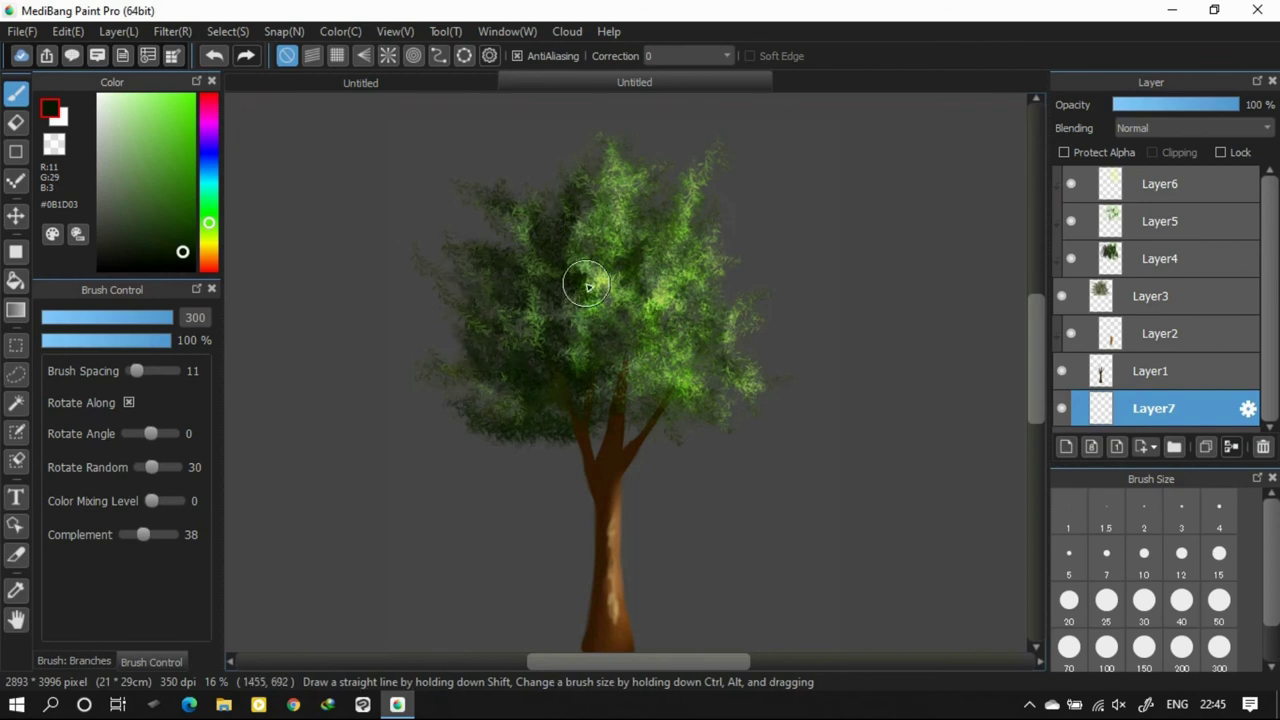
pyautogui.moveTo(607, 450)
pyautogui.mouseDown()
pyautogui.moveTo(668, 410)
pyautogui.moveTo(654, 379)
pyautogui.moveTo(681, 316)
pyautogui.mouseUp()
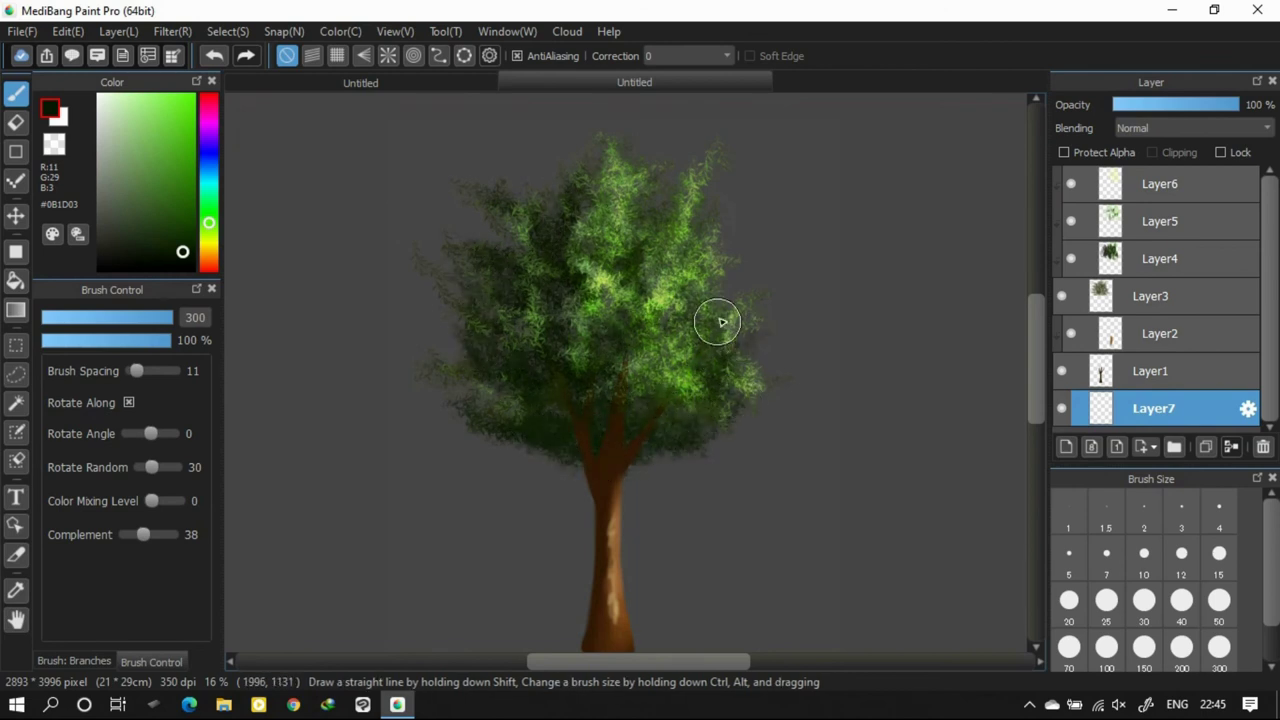
pyautogui.moveTo(700, 213); pyautogui.dragTo(734, 303)
pyautogui.moveTo(410, 300)
pyautogui.mouseDown()
pyautogui.moveTo(466, 323)
pyautogui.moveTo(488, 414)
pyautogui.moveTo(678, 444)
pyautogui.mouseUp()
pyautogui.click(1115, 298)
pyautogui.moveTo(578, 412); pyautogui.dragTo(649, 405)
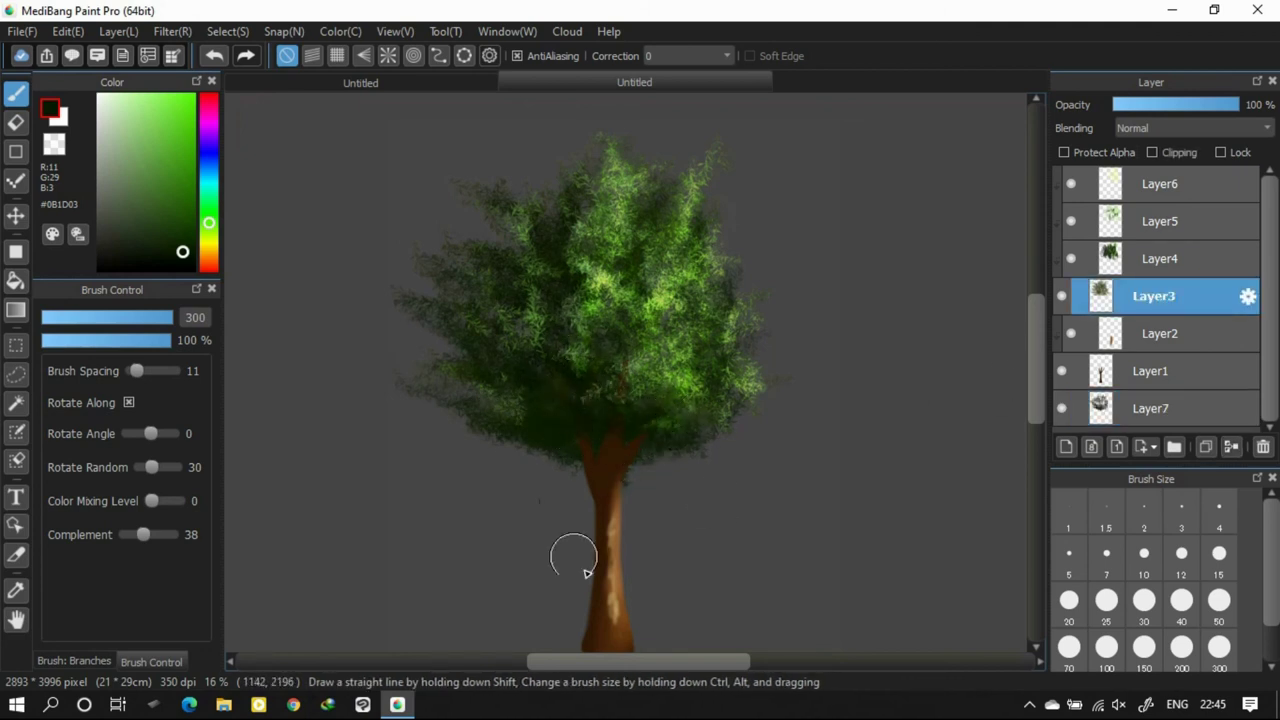
# Add a new layer above Layer2 and clip it to the trunk
pyautogui.click(1146, 370)
pyautogui.click(1148, 335)
pyautogui.click(1066, 447)
pyautogui.click(1168, 154)
pyautogui.click(1168, 129)
pyautogui.click(1150, 193)
pyautogui.keyDown('alt'); pyautogui.click(606, 518); pyautogui.keyUp('alt')
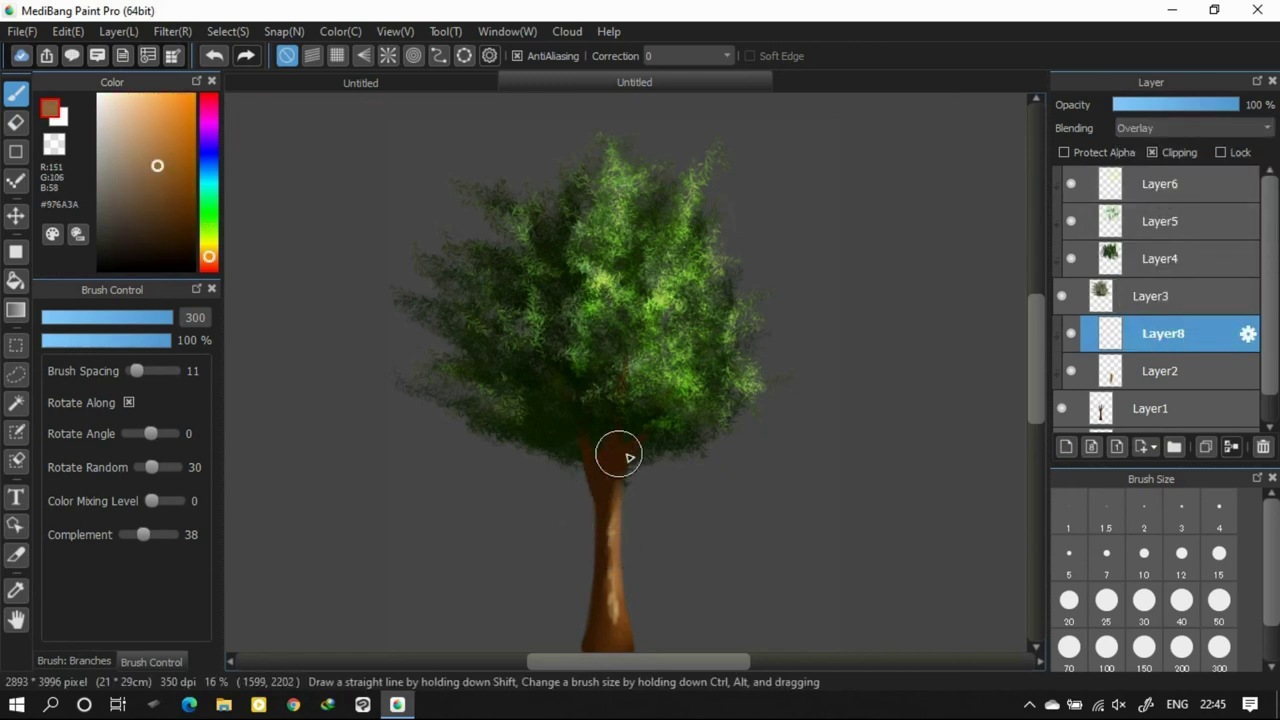
pyautogui.click(1185, 128)
pyautogui.click(1143, 161)
pyautogui.click(118, 31)
pyautogui.click(147, 541)
# Sample dark brown #2D1A06 and shade the upper trunk below the crown on Layer8
pyautogui.keyDown('alt'); pyautogui.click(563, 457); pyautogui.keyUp('alt')
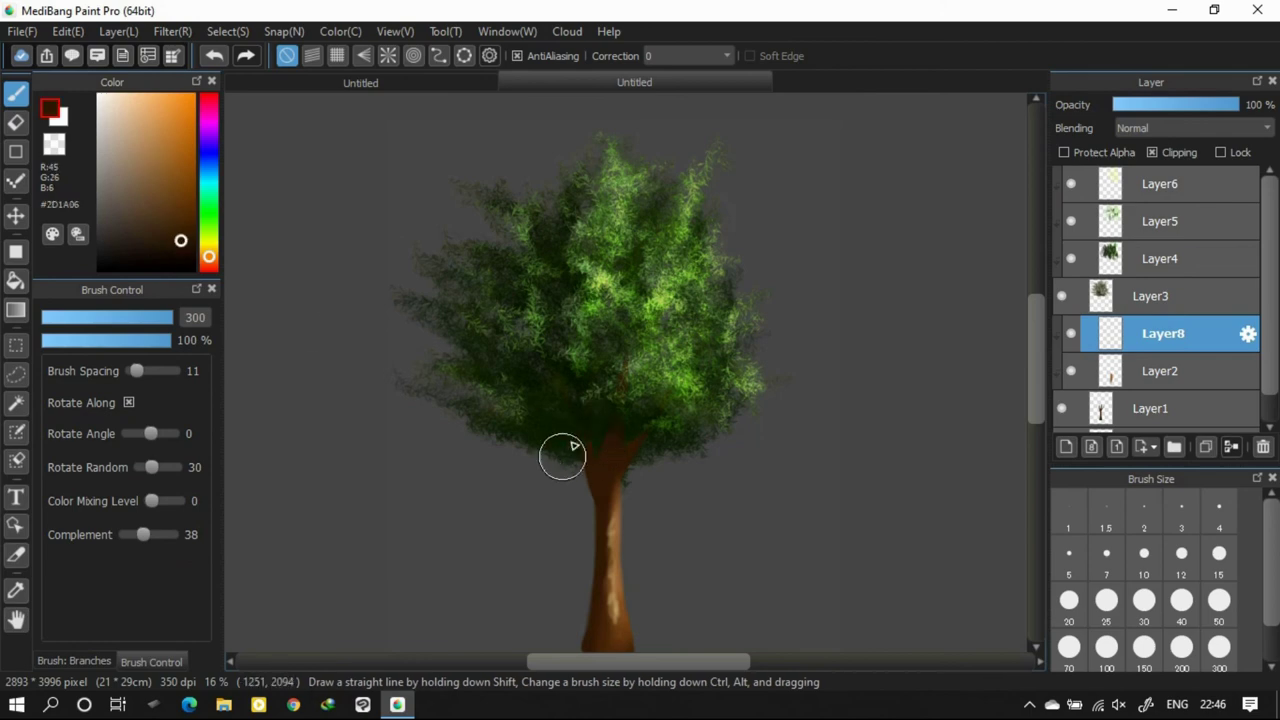
pyautogui.scroll(1, 603, 479)
pyautogui.moveTo(604, 480); pyautogui.dragTo(603, 457)
pyautogui.moveTo(1037, 392); pyautogui.dragTo(1040, 415)
pyautogui.scroll(3, 608, 400)
# Deepen the shadow on the branch fork and upper trunk with near-black brown #0A0501 on Layer8
pyautogui.click(177, 265)
pyautogui.moveTo(600, 220); pyautogui.dragTo(726, 175)
pyautogui.moveTo(1036, 418); pyautogui.dragTo(1036, 394)
pyautogui.moveTo(631, 387); pyautogui.dragTo(594, 366)
pyautogui.scroll(-4, 612, 392)
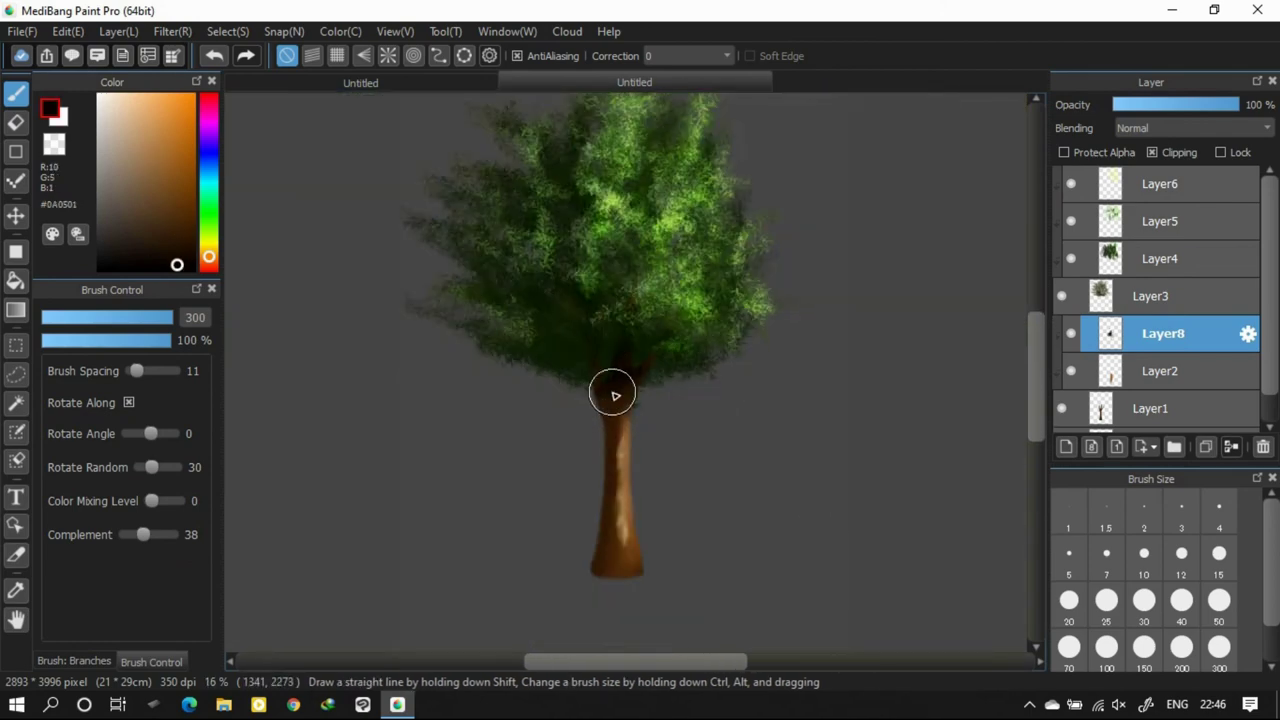
pyautogui.scroll(2, 613, 394)
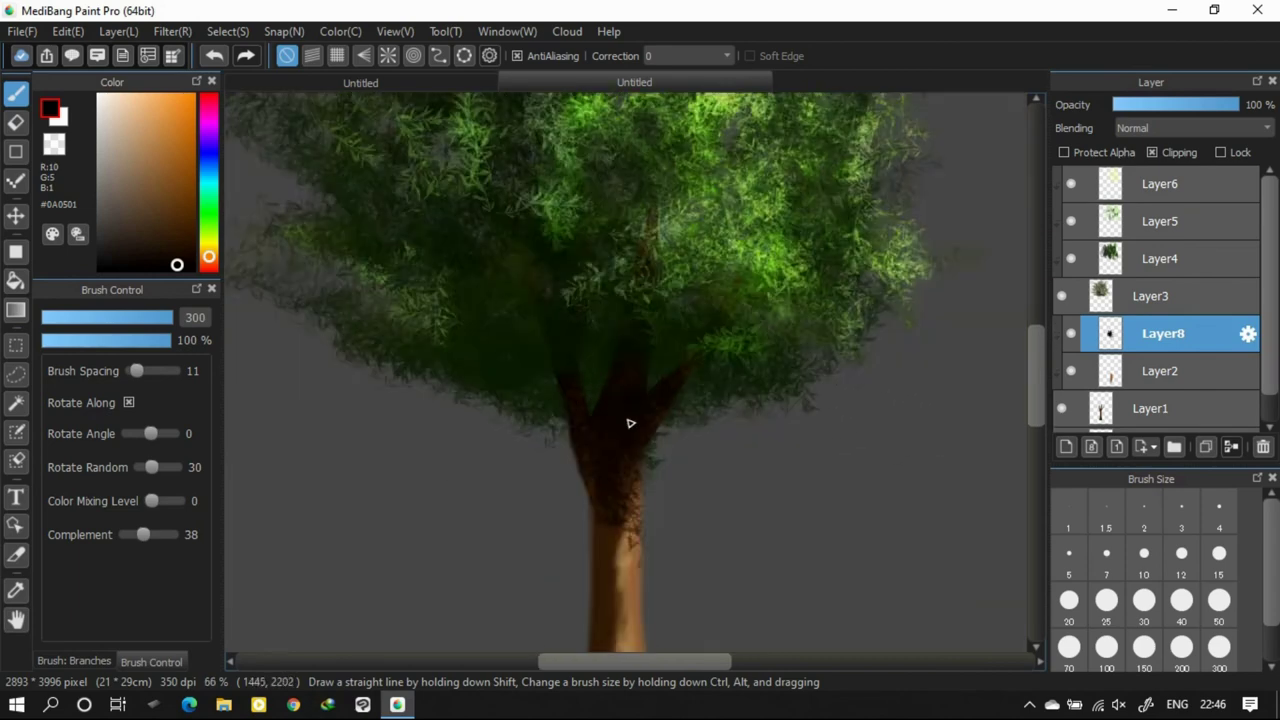
pyautogui.scroll(-1, 618, 510)
pyautogui.scroll(-1, 761, 285)
pyautogui.scroll(1, 743, 397)
pyautogui.moveTo(1036, 419)
pyautogui.mouseDown()
pyautogui.moveTo(1036, 394)
pyautogui.moveTo(1036, 410)
pyautogui.mouseUp()
pyautogui.scroll(-2, 626, 440)
pyautogui.scroll(1, 631, 350)
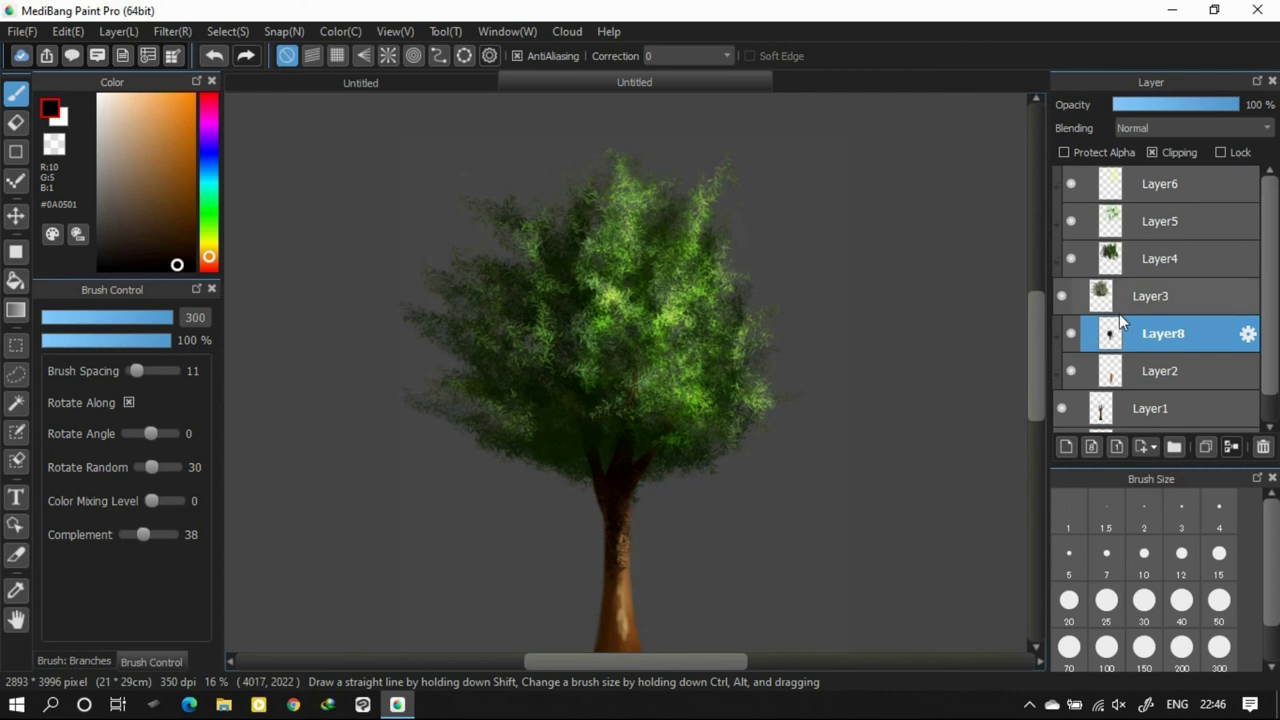
# Add a layer clipped to the rear foliage on Layer7 and darken that foliage with black #000000
pyautogui.click(1134, 262)
pyautogui.click(1110, 430)
pyautogui.click(1066, 449)
pyautogui.click(1153, 153)
pyautogui.click(209, 222)
pyautogui.moveTo(175, 252); pyautogui.dragTo(176, 272)
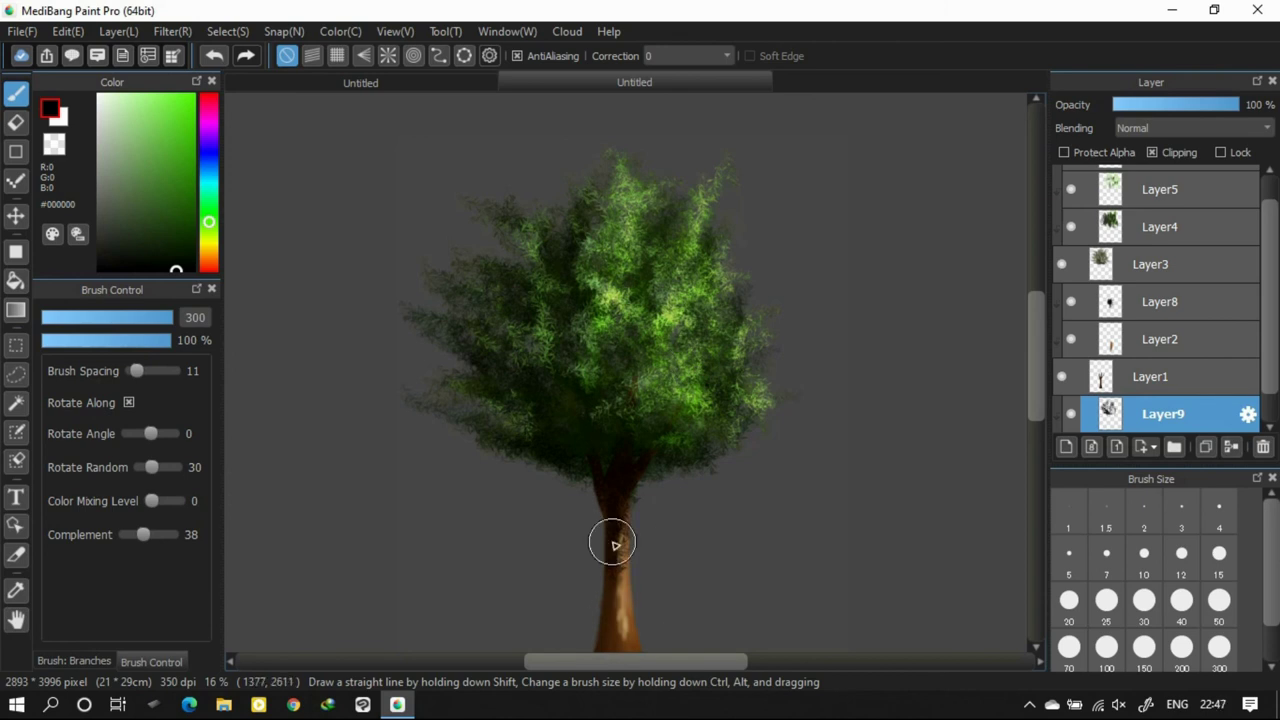
pyautogui.moveTo(1036, 379)
pyautogui.mouseDown()
pyautogui.moveTo(1036, 417)
pyautogui.moveTo(1035, 375)
pyautogui.mouseUp()
pyautogui.moveTo(1268, 338); pyautogui.dragTo(1268, 314)
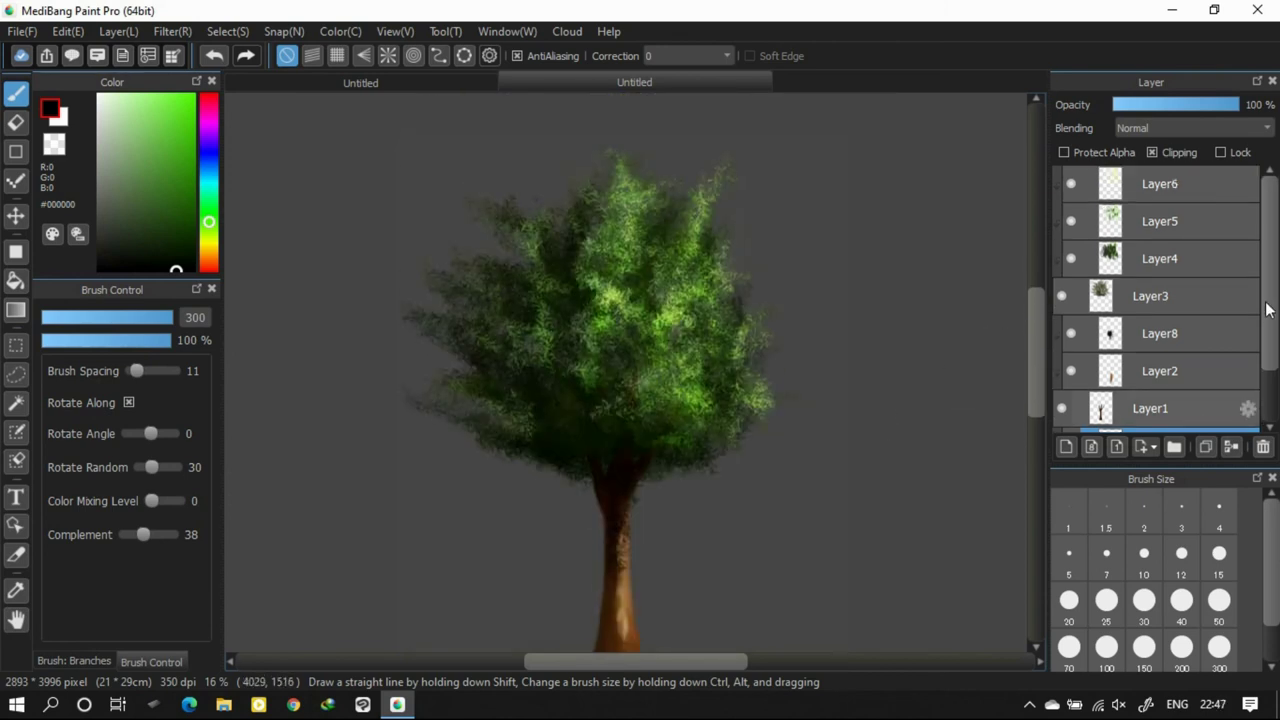